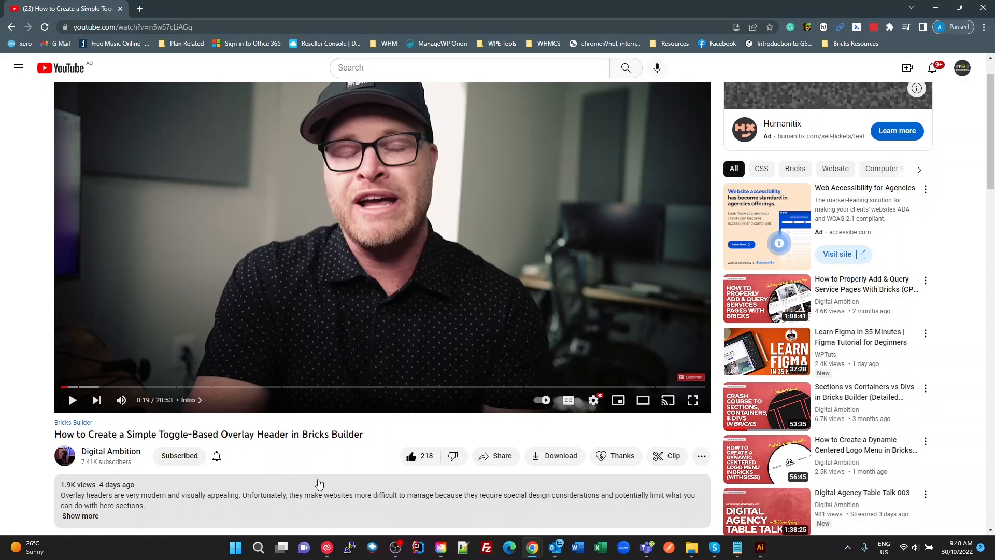
Highlight the title of the toggle-based overlay header video and minimize the browser window to reveal the WPGet Elementor Flex site.
scroll(319, 483, up, 1)
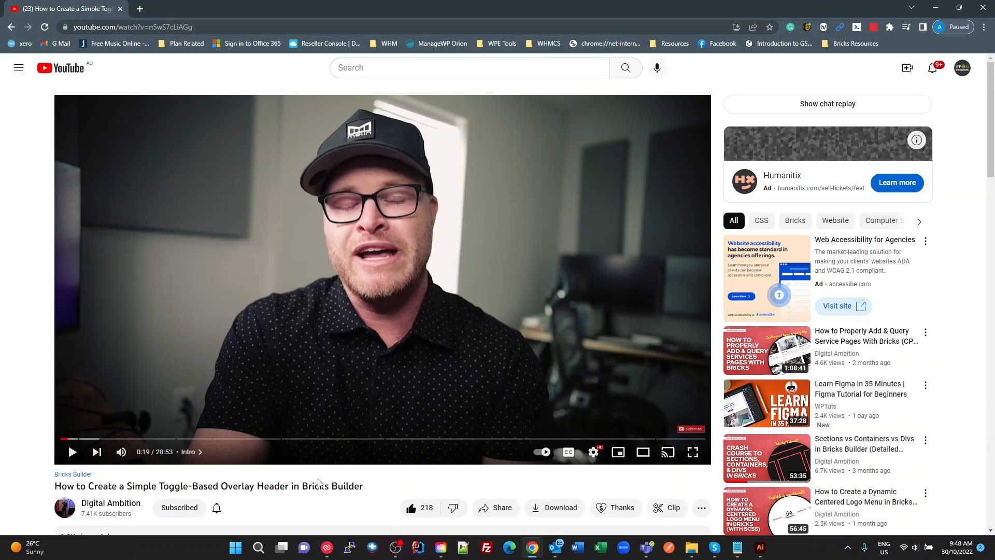
scroll(318, 484, down, 1)
drag(52, 435, 367, 442)
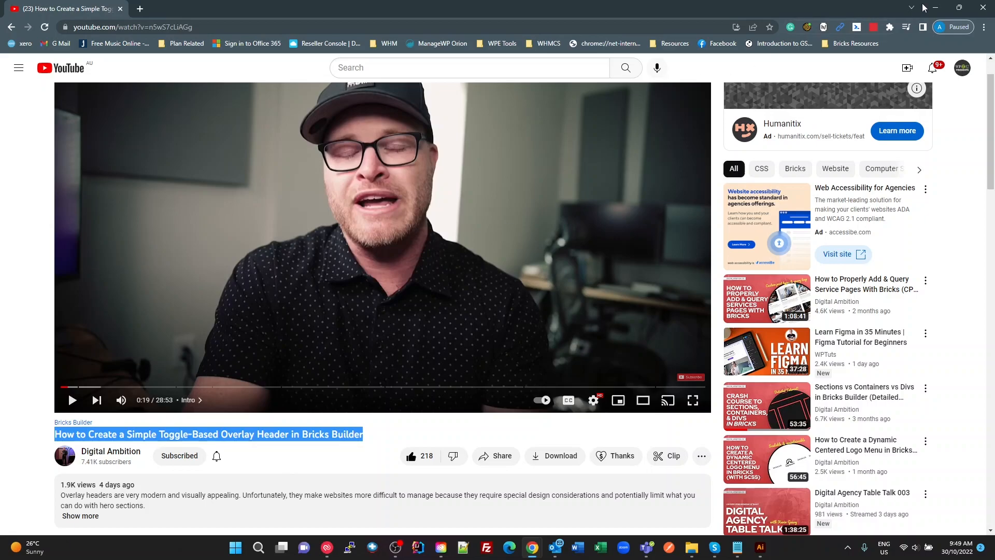
click(935, 7)
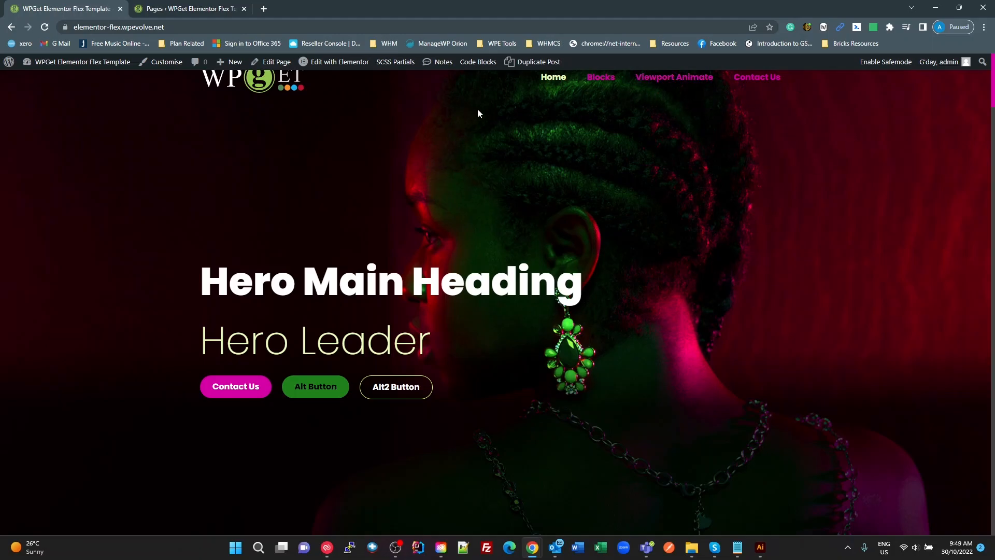
Set Overlay Header to No for the Home page with Quick Edit and update the page.
scroll(187, 269, down, 2)
scroll(188, 269, up, 2)
click(186, 9)
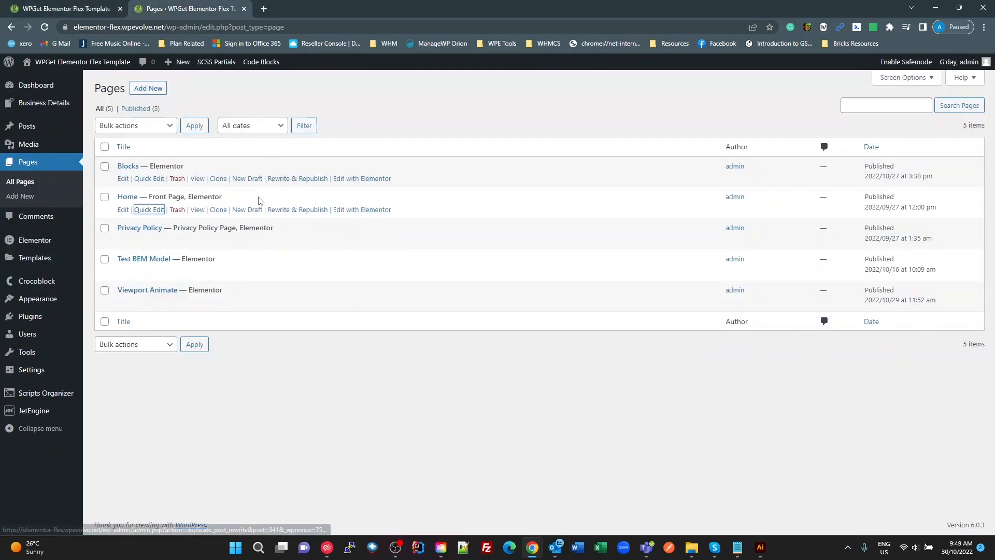
click(151, 211)
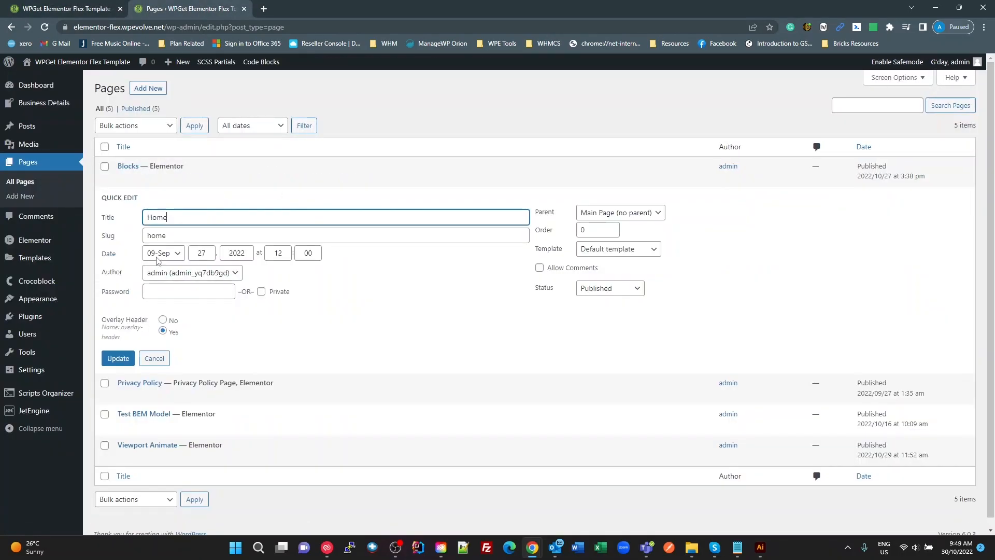
click(170, 320)
click(164, 320)
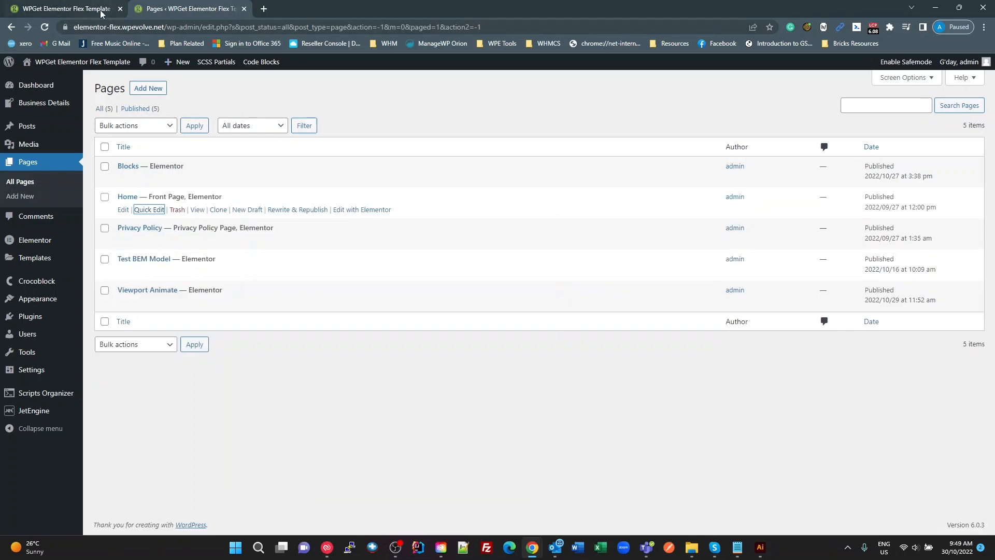
Reload the live Home page and compare its header with the one on the Blocks page.
click(101, 10)
key(F5)
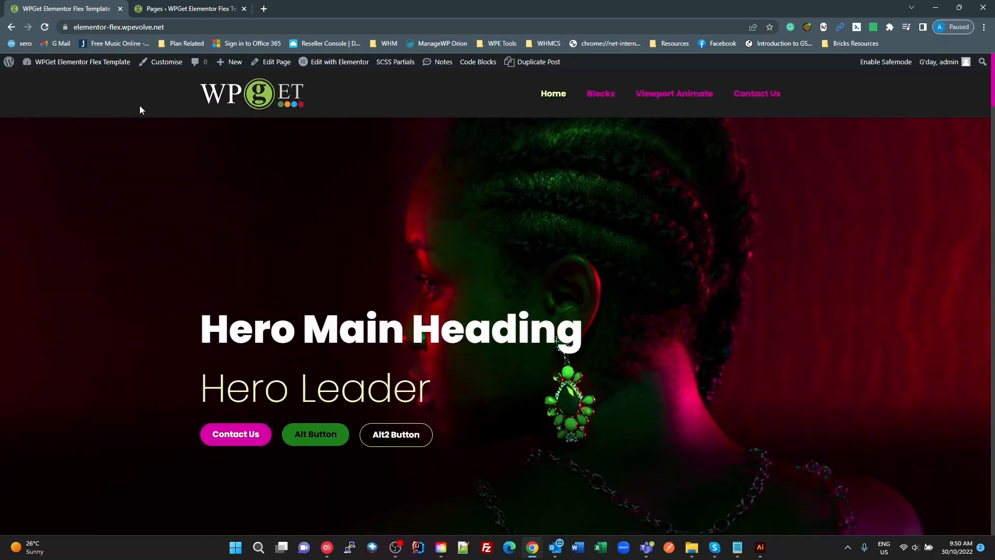
scroll(585, 247, down, 2)
scroll(585, 246, up, 2)
click(594, 100)
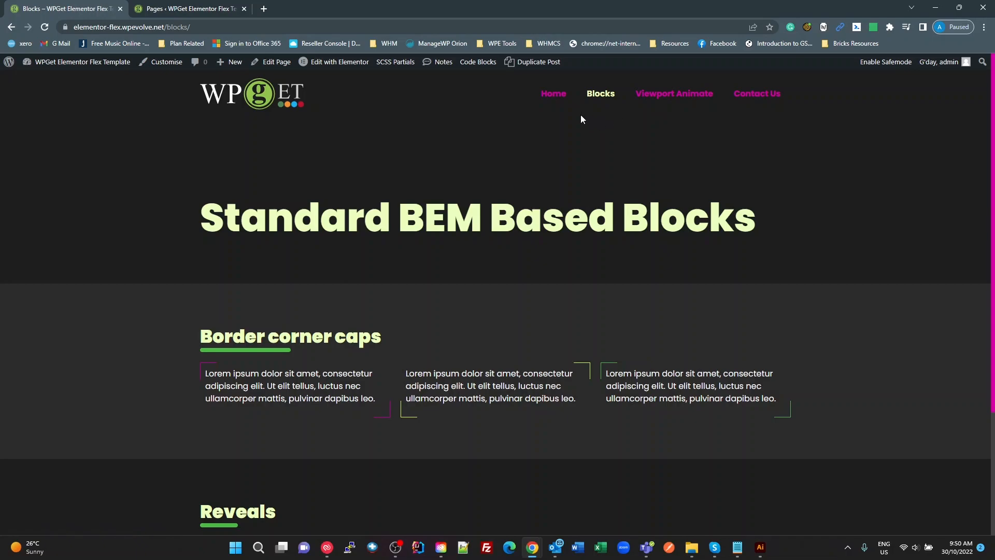
click(554, 101)
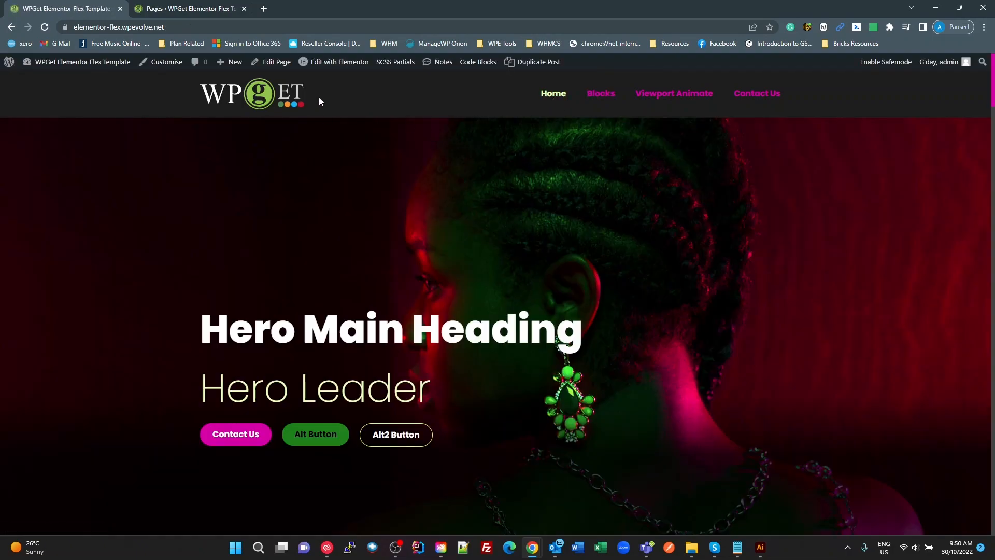
Set Overlay Header to Yes for the Home page with Quick Edit and update the page.
click(164, 7)
click(175, 209)
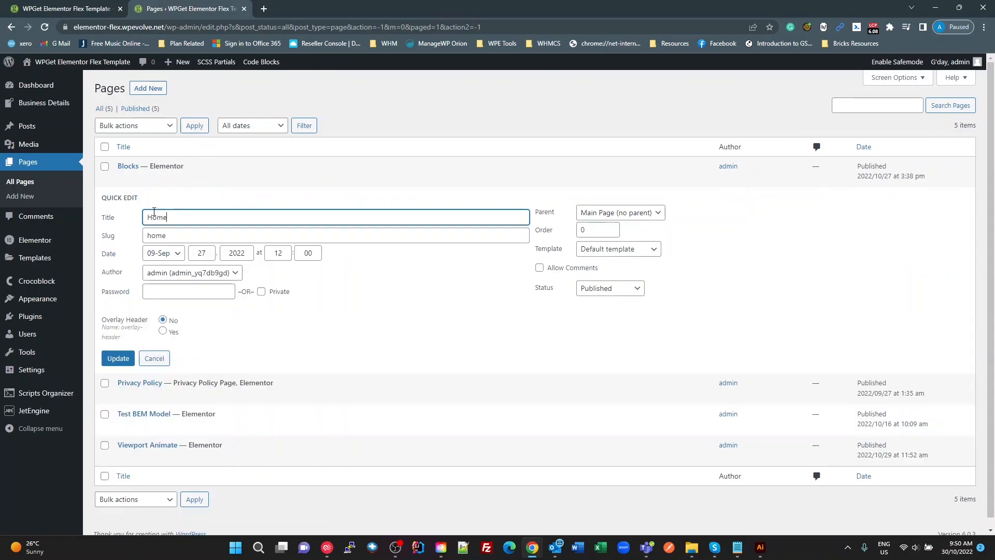
click(162, 331)
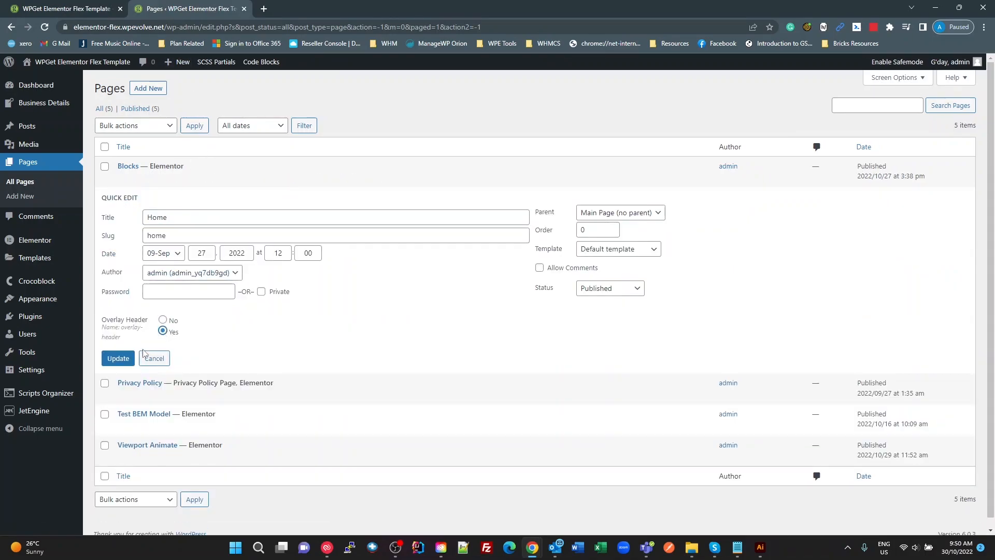
click(118, 359)
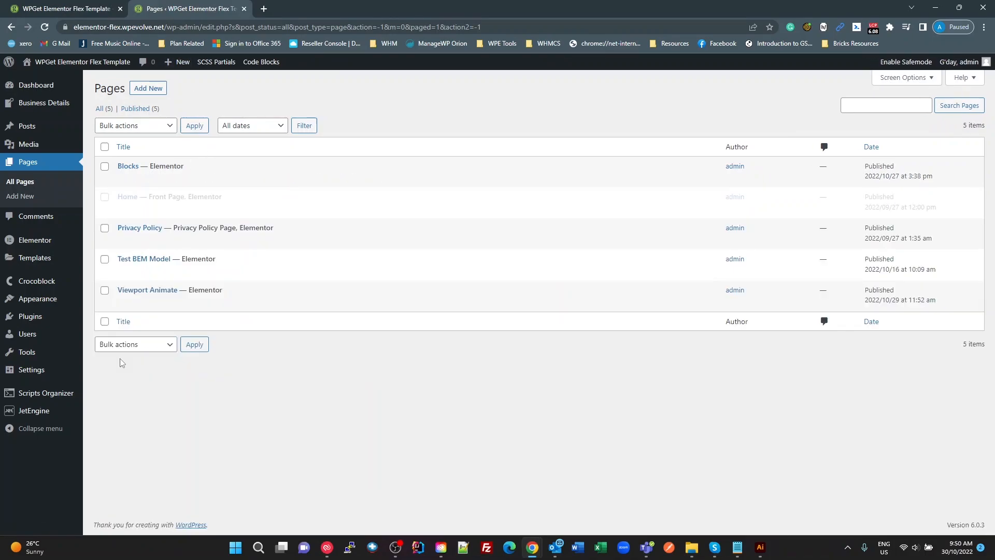
Reload the live Home page to check its header, and reopen the page's Quick Edit settings in the page list.
click(79, 13)
click(44, 27)
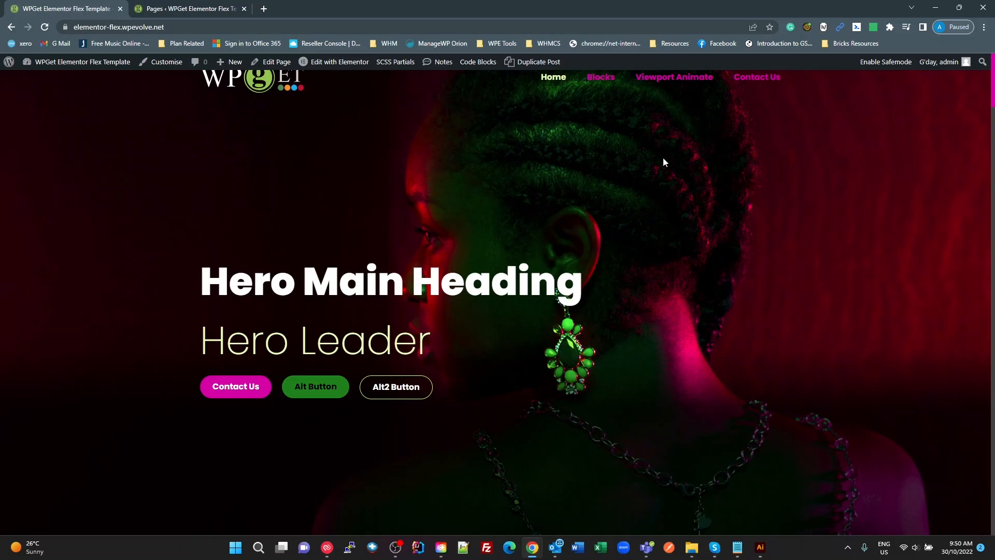
click(196, 8)
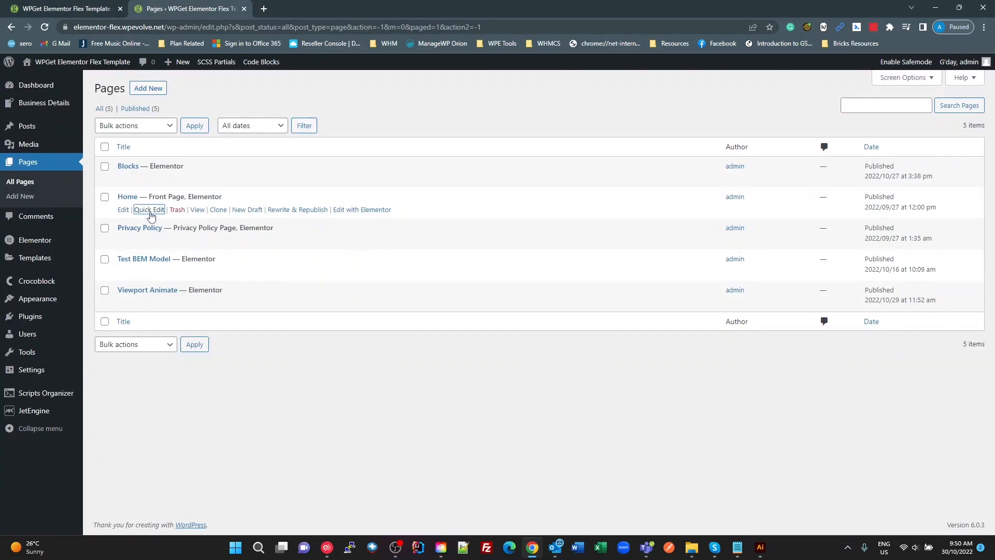
click(149, 209)
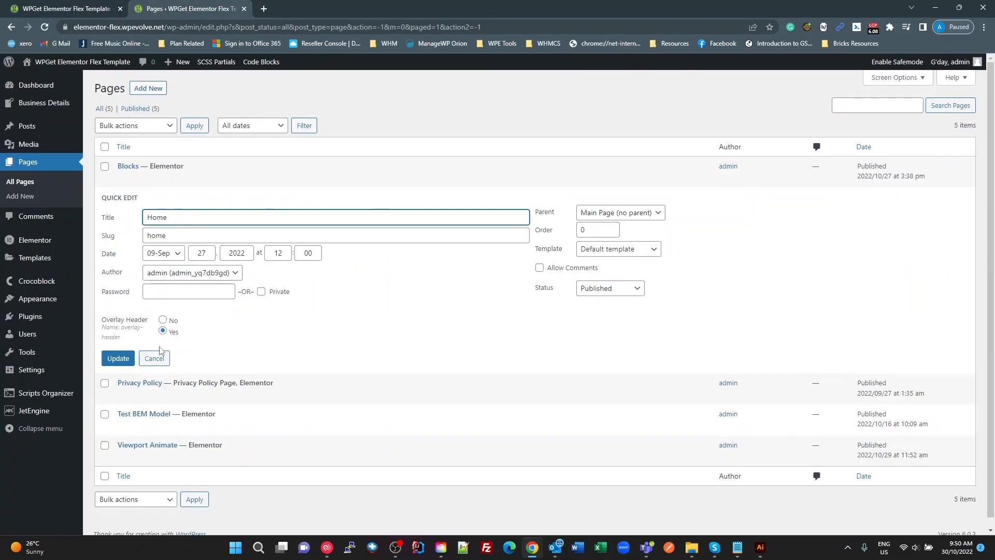
Open the Custom Page Attributes meta box in JetEngine and examine its general settings and visibility conditions.
click(33, 409)
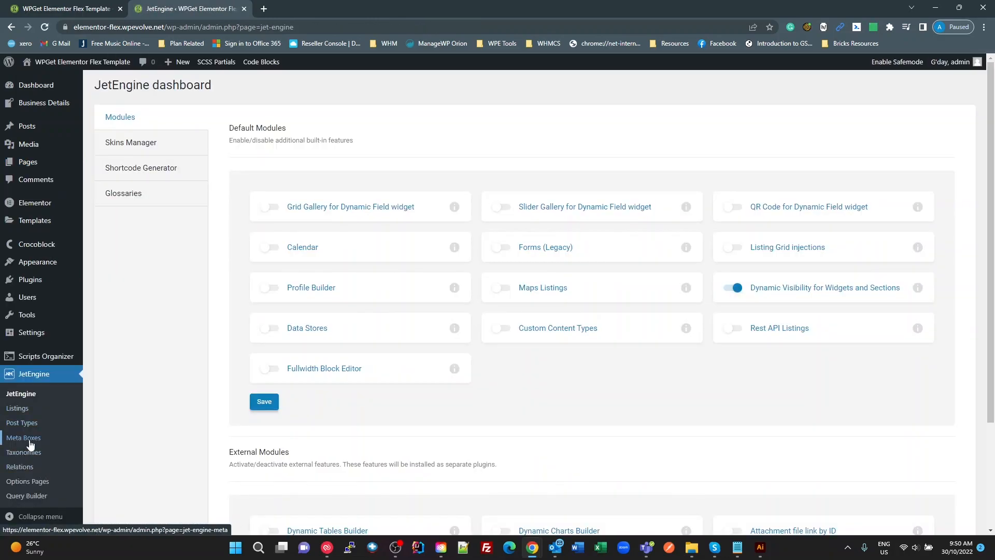
click(23, 438)
click(163, 150)
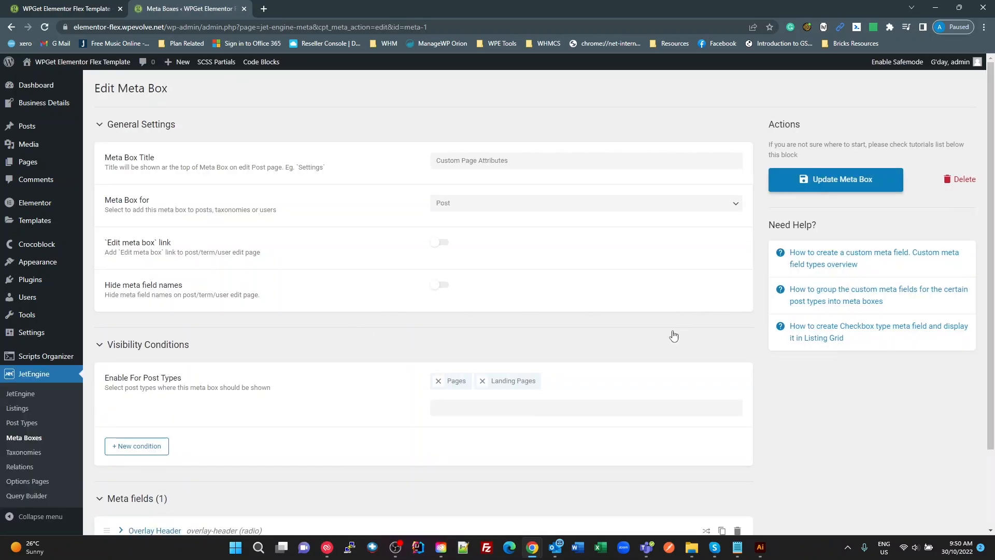
scroll(673, 335, down, 2)
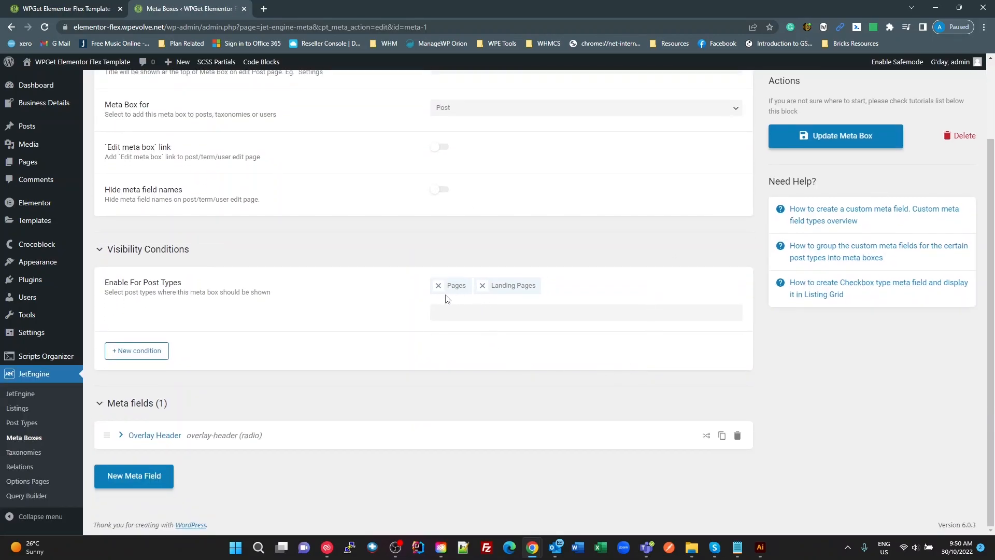
Expand the Overlay Header meta field and examine its radio settings, No option and Quick edit support setting.
click(166, 437)
scroll(279, 440, down, 4)
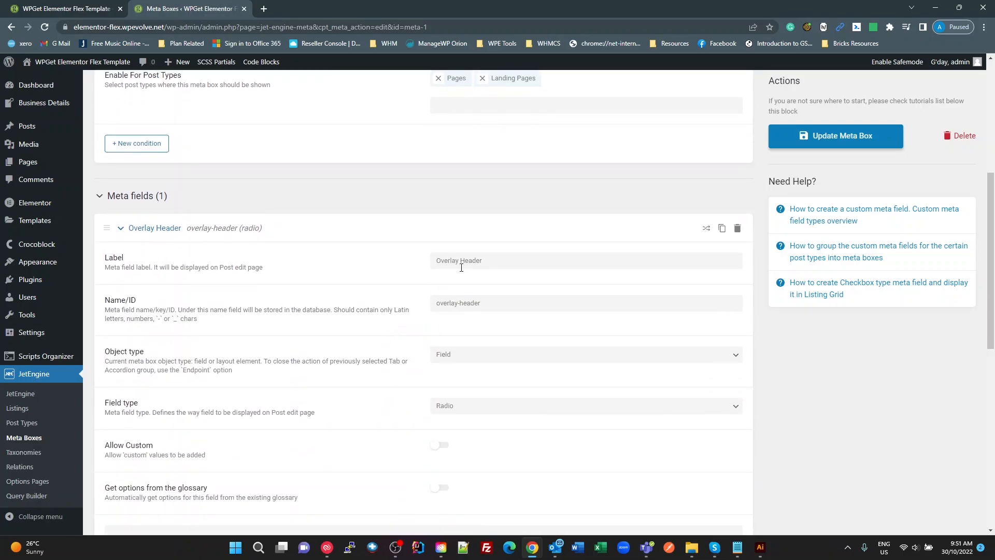
scroll(466, 417, down, 5)
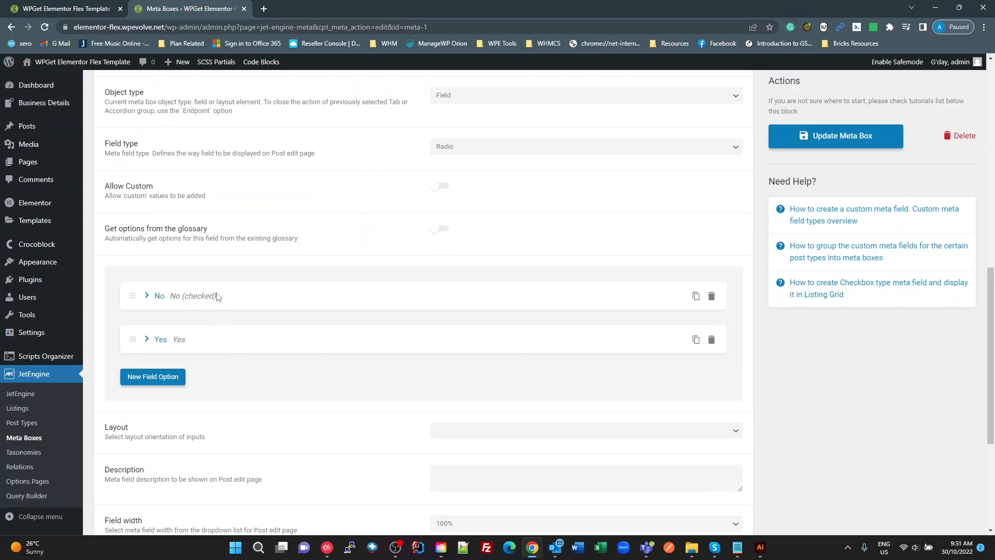
click(206, 302)
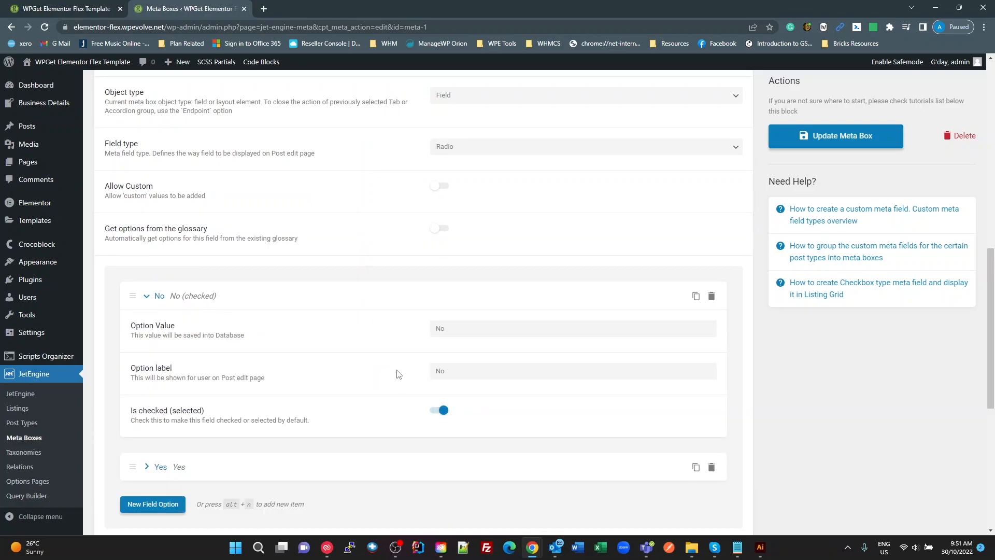
click(208, 299)
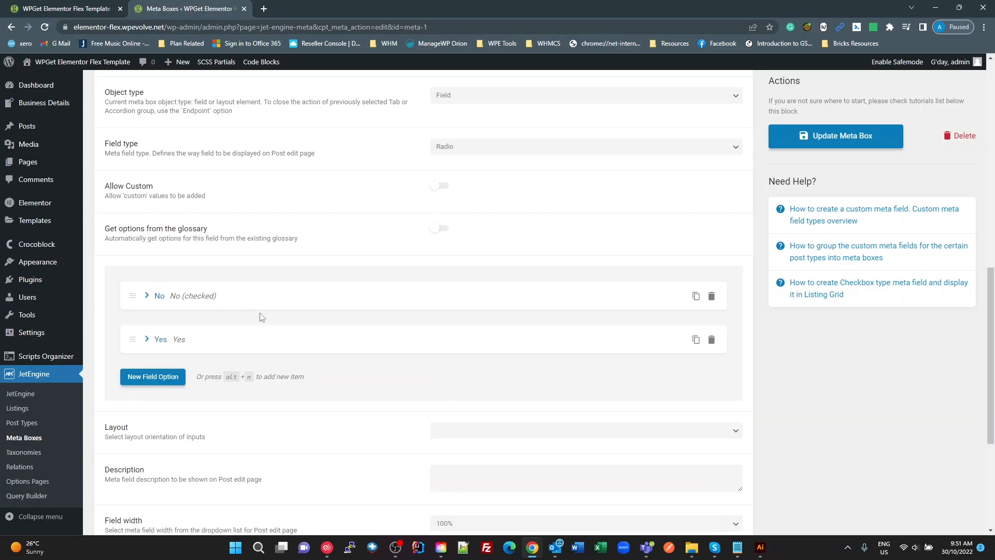
scroll(308, 334, down, 3)
scroll(308, 335, down, 1)
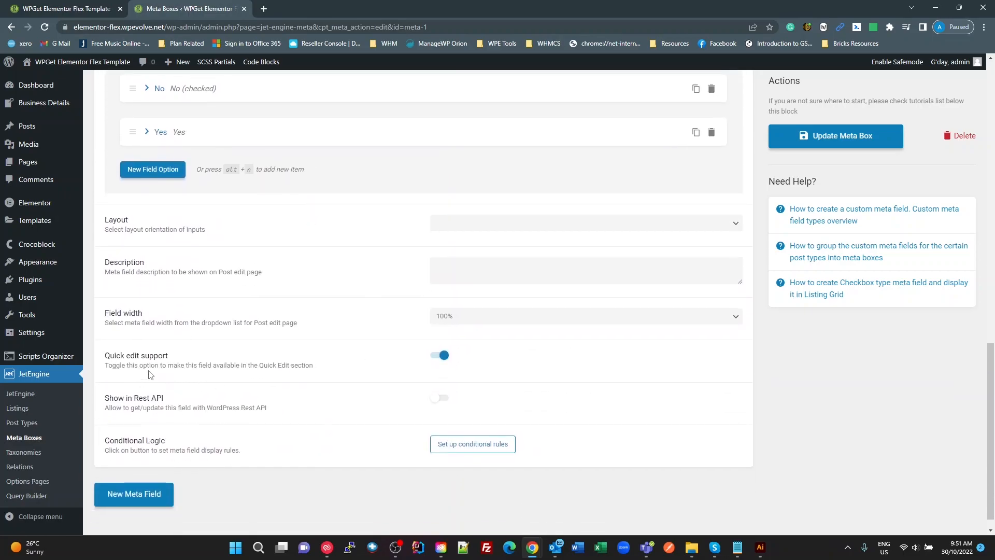
drag(104, 355, 197, 365)
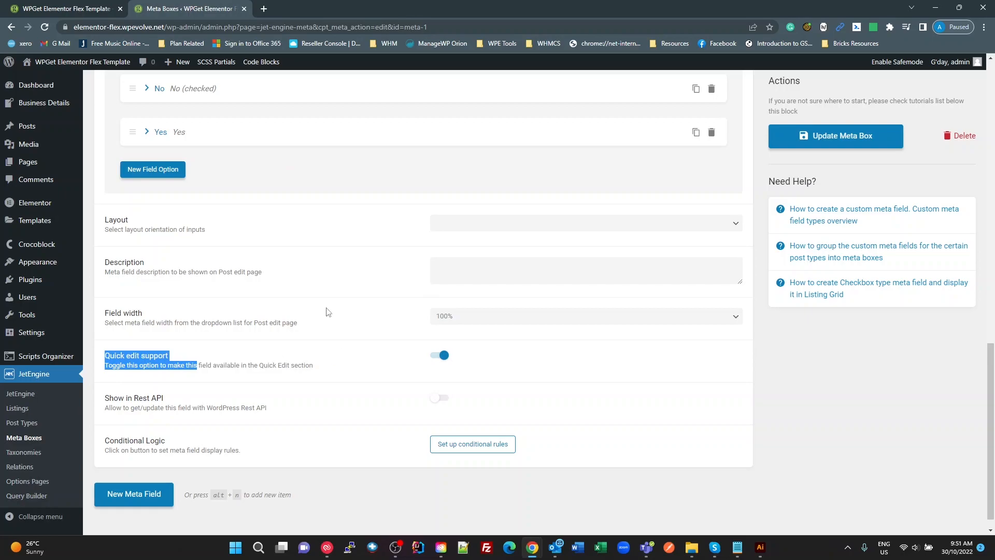
Open the Home page in the block editor to view its Custom Page Attributes, and return to the live page.
click(86, 8)
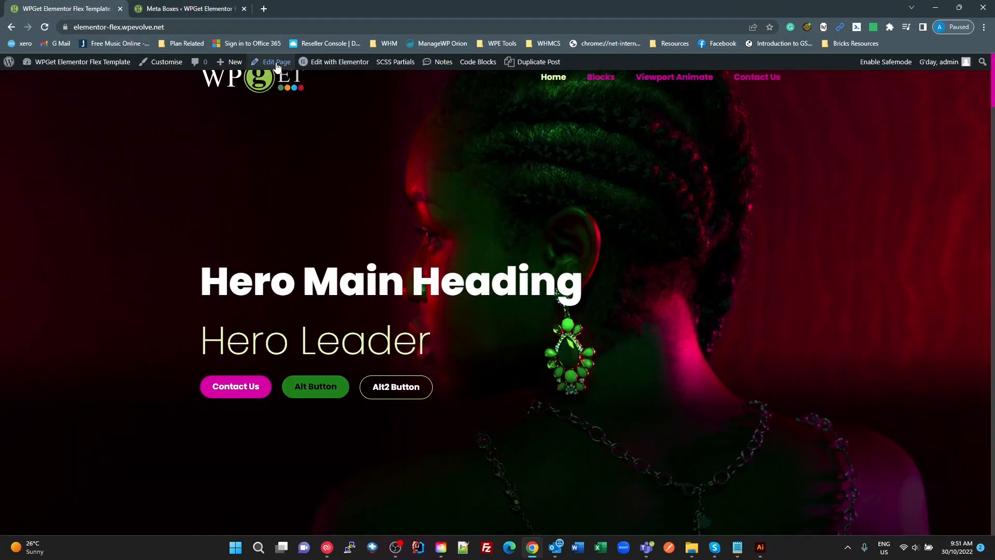
click(277, 64)
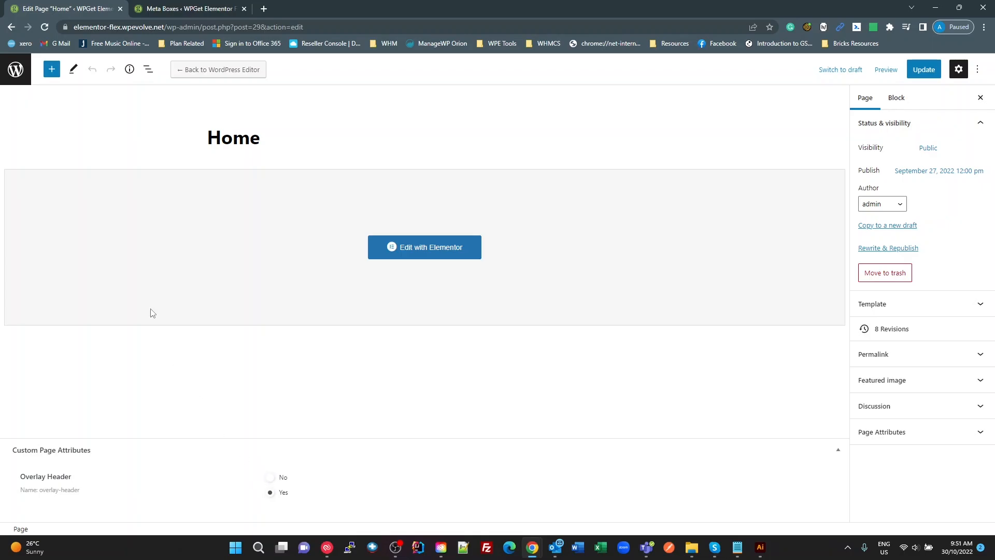
click(11, 27)
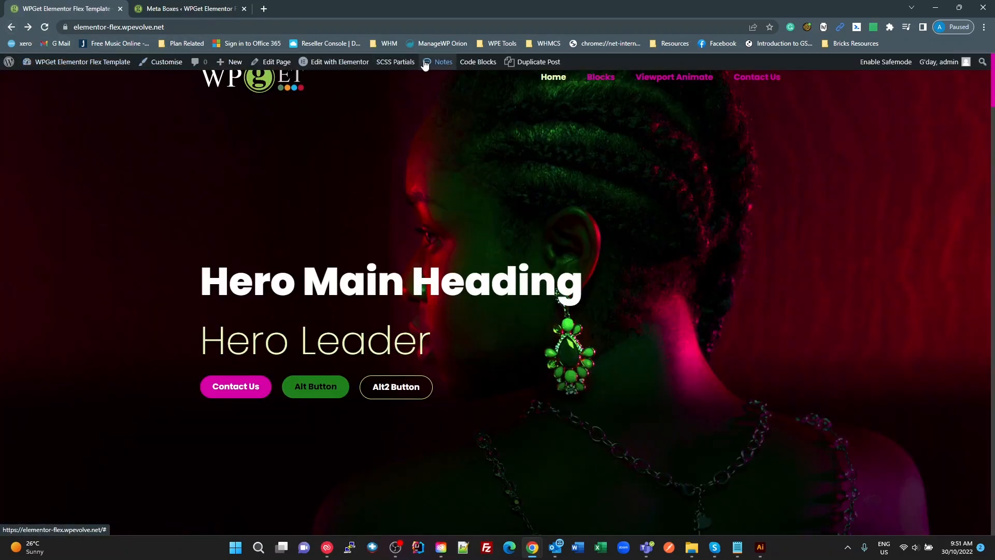
Go to the admin page list and show the Overlay Header option in the Home page's Quick Edit settings.
click(94, 66)
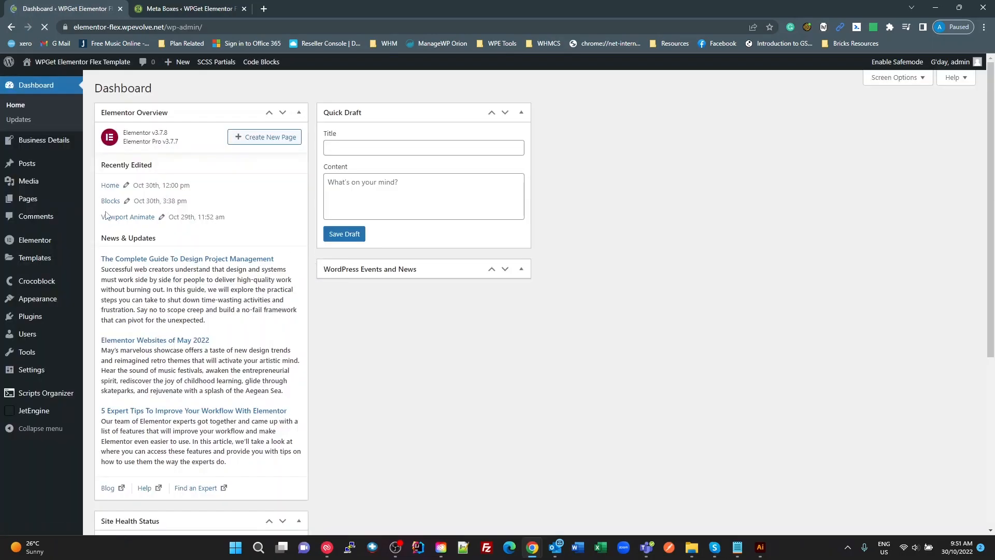
click(17, 203)
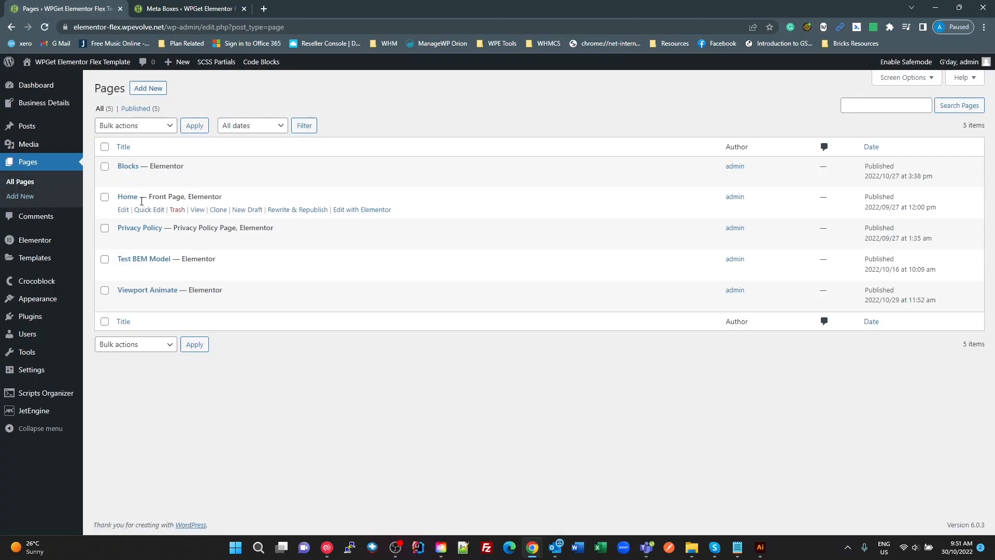
click(148, 210)
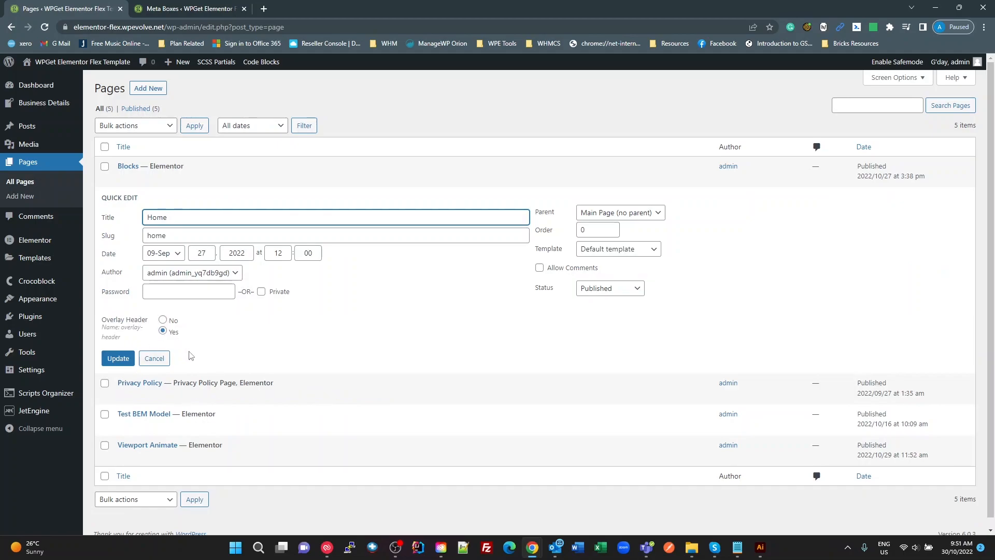
Return to the Custom Page Attributes meta box and recheck the Overlay Header field's Quick edit support and radio options.
click(187, 10)
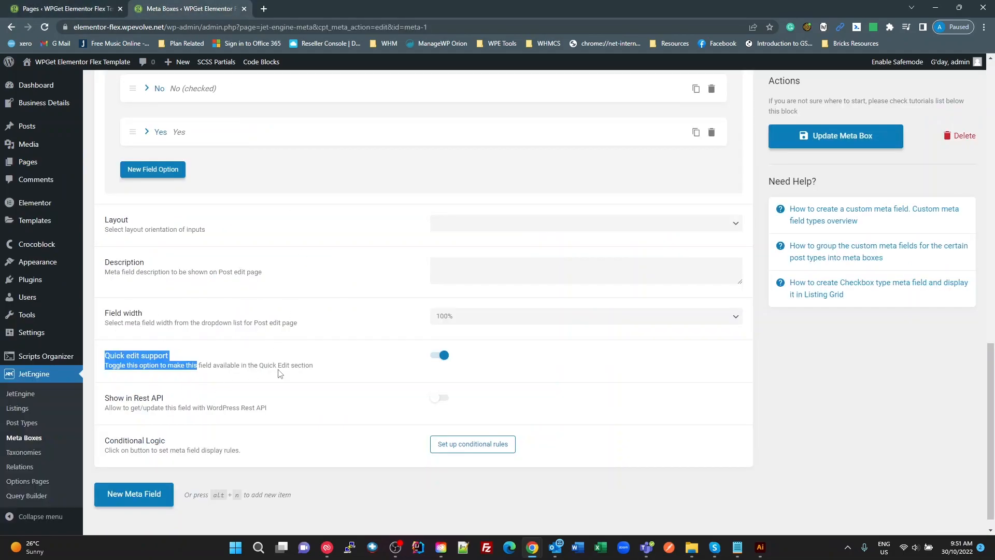
click(279, 372)
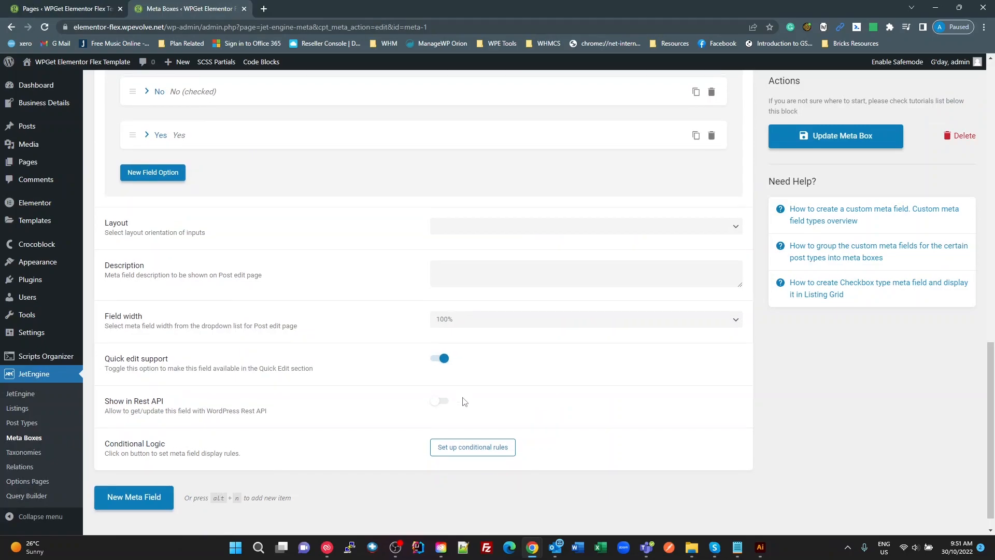
scroll(464, 402, up, 4)
scroll(457, 444, up, 4)
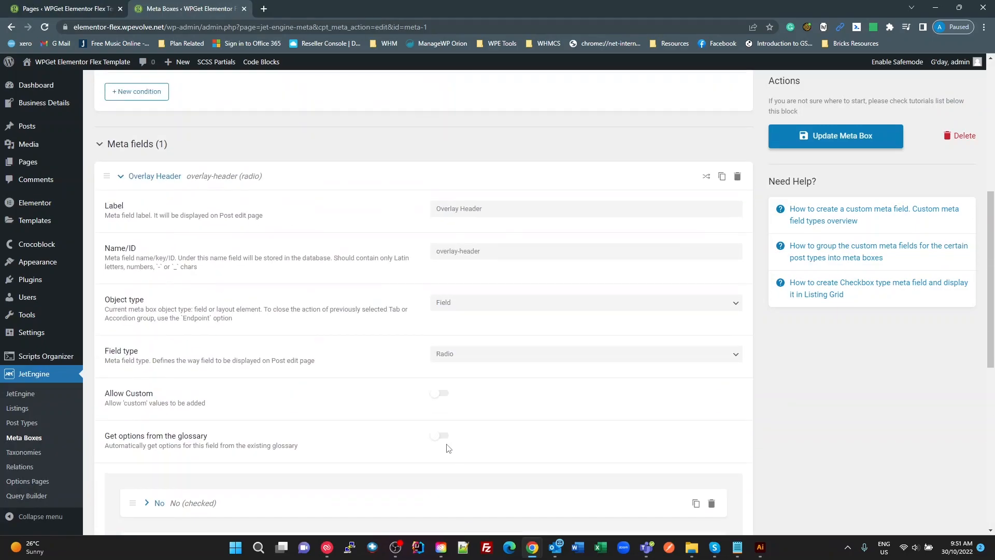
scroll(443, 397, down, 3)
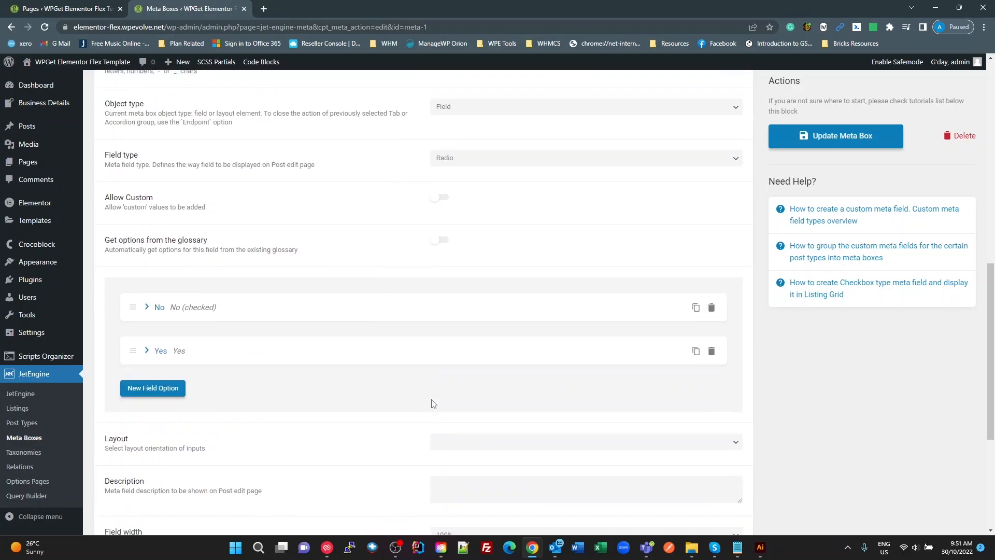
click(192, 305)
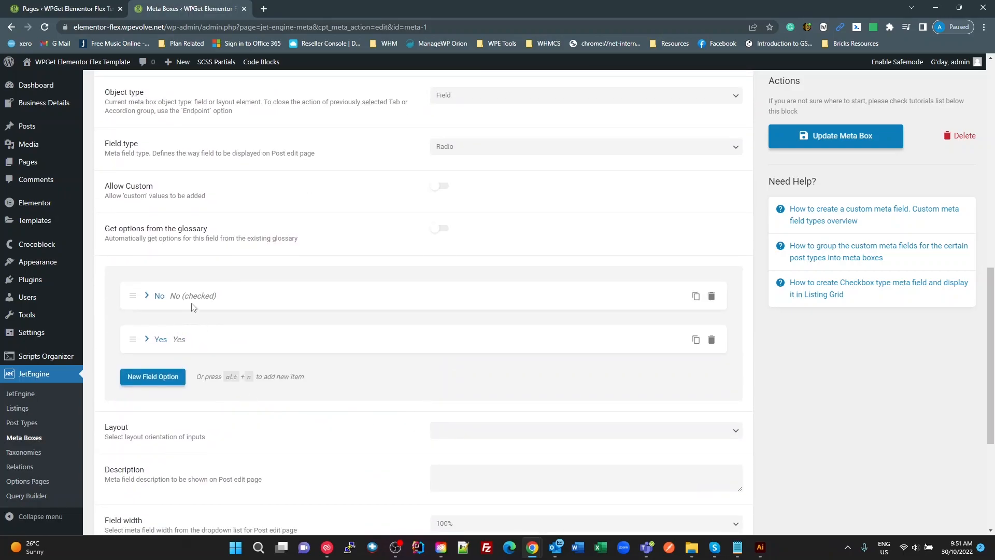
Review the remaining Overlay Header field settings, and open the Simple Sticky Header template from the Theme Builder for editing in Elementor.
scroll(309, 403, down, 3)
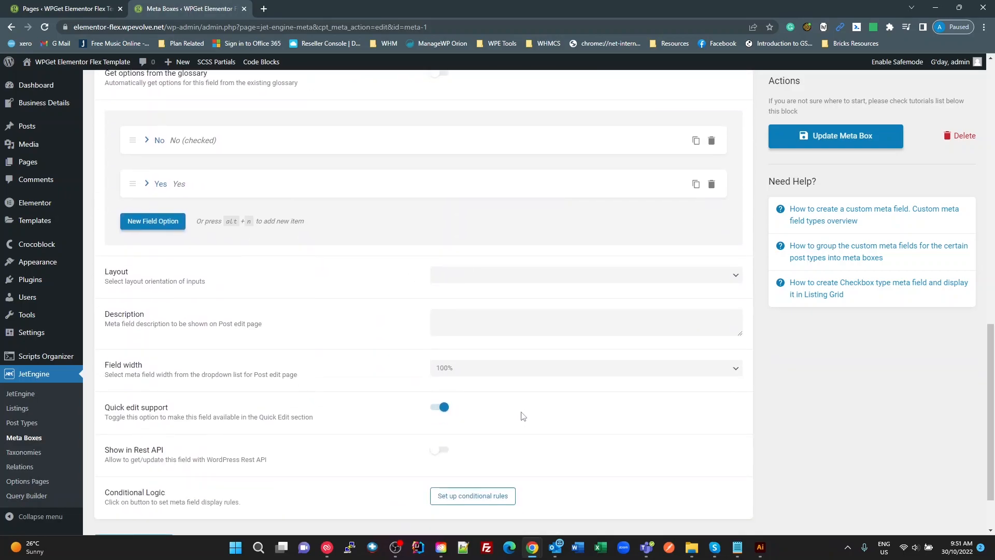
scroll(502, 435, up, 6)
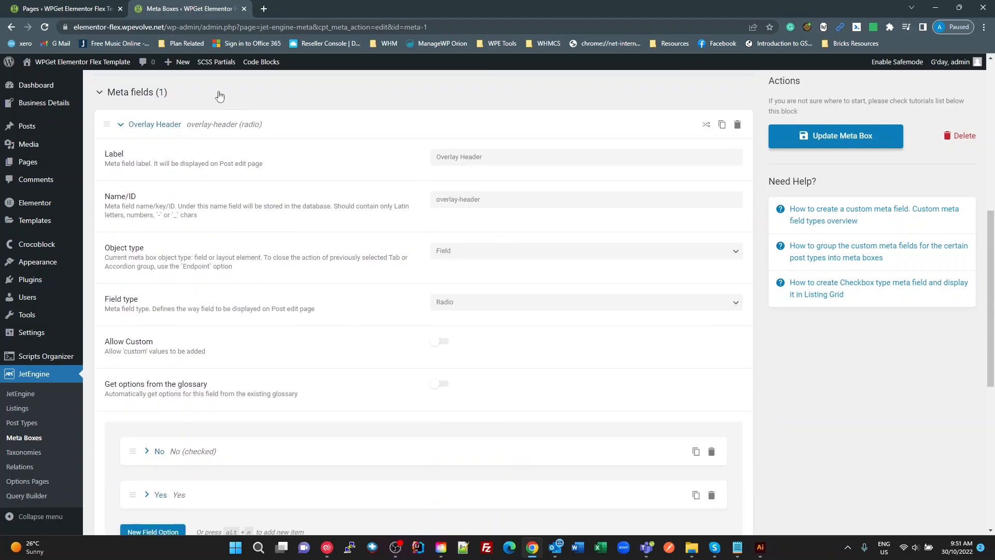
click(57, 8)
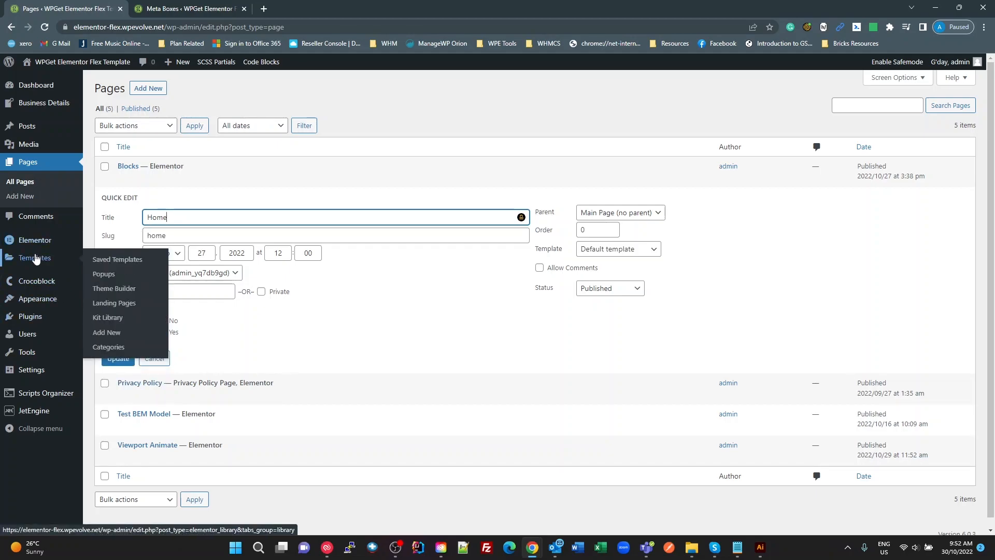
mouse_move(32, 257)
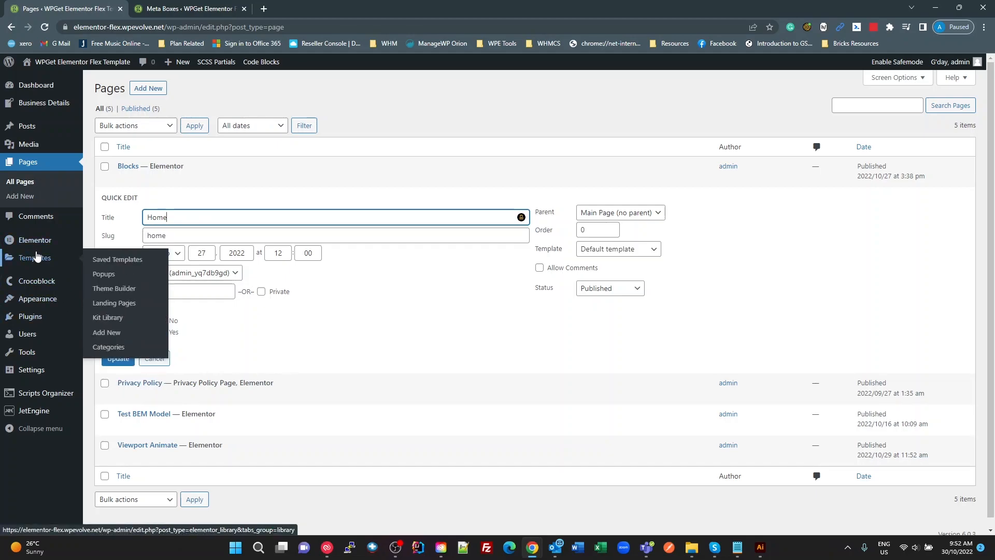
click(125, 293)
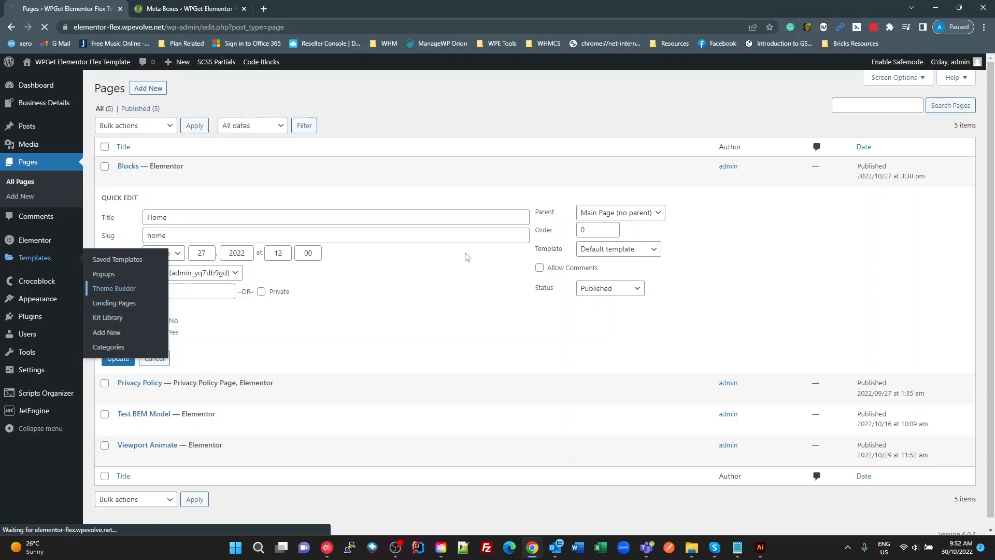
click(939, 164)
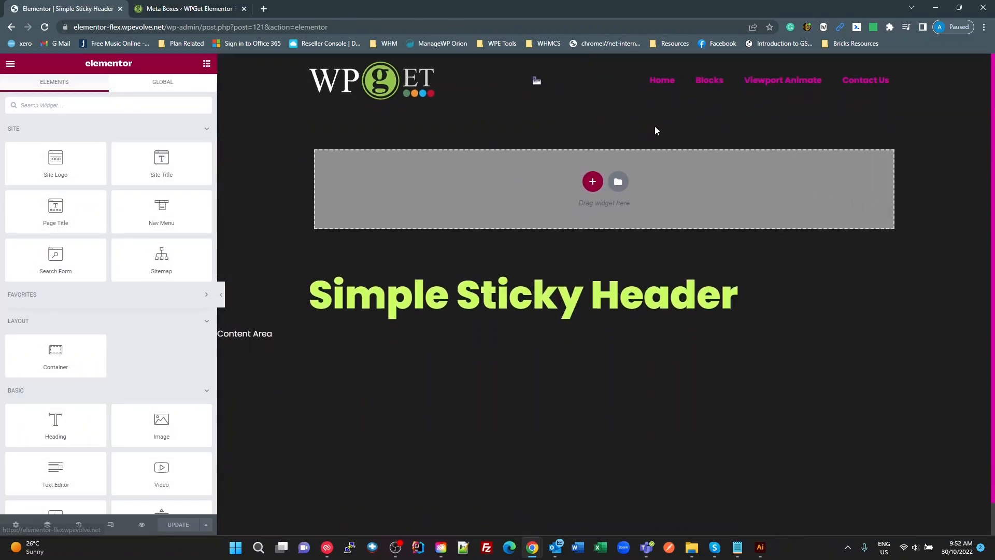
Select the header container and open the settings of the dynamic Custom Field tag in its custom attributes.
click(604, 62)
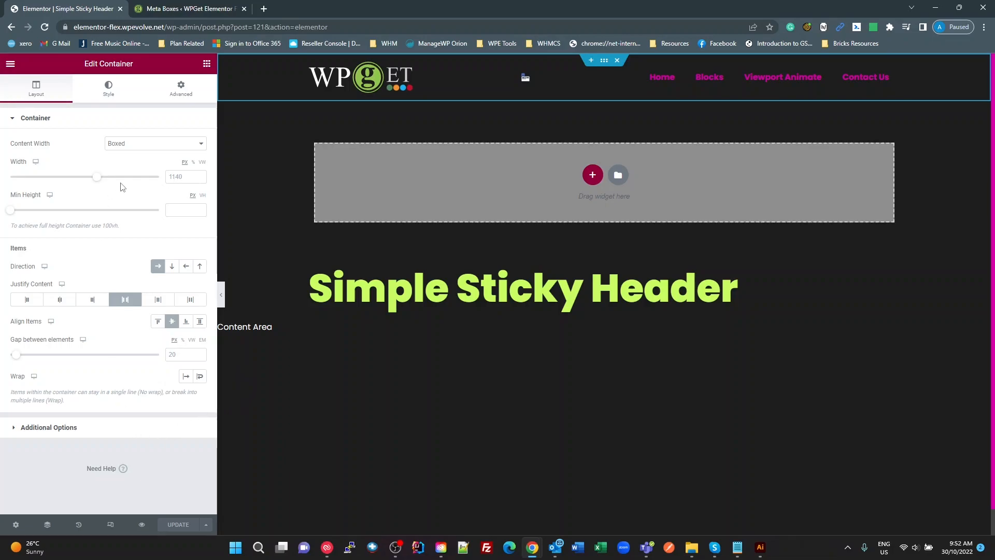
click(181, 96)
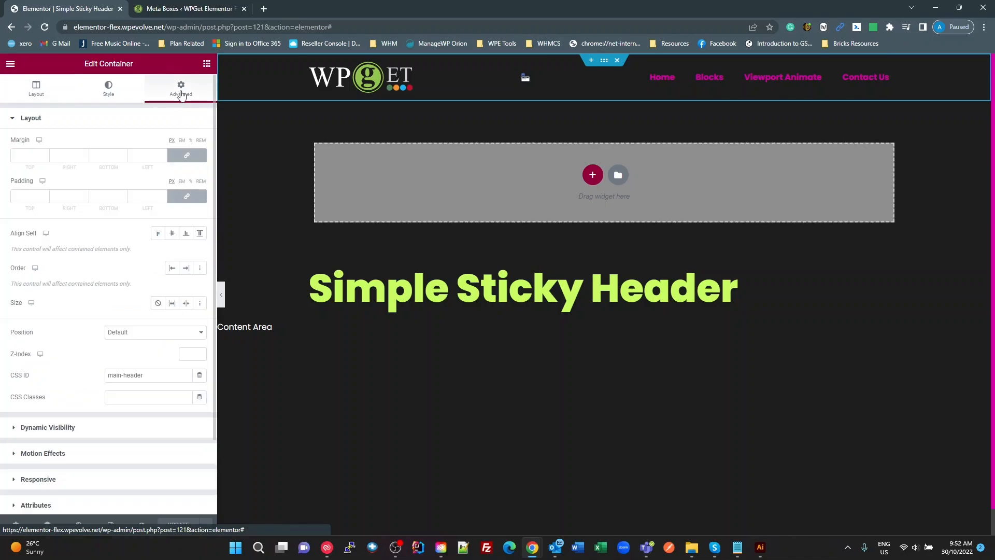
scroll(136, 470, down, 2)
click(28, 414)
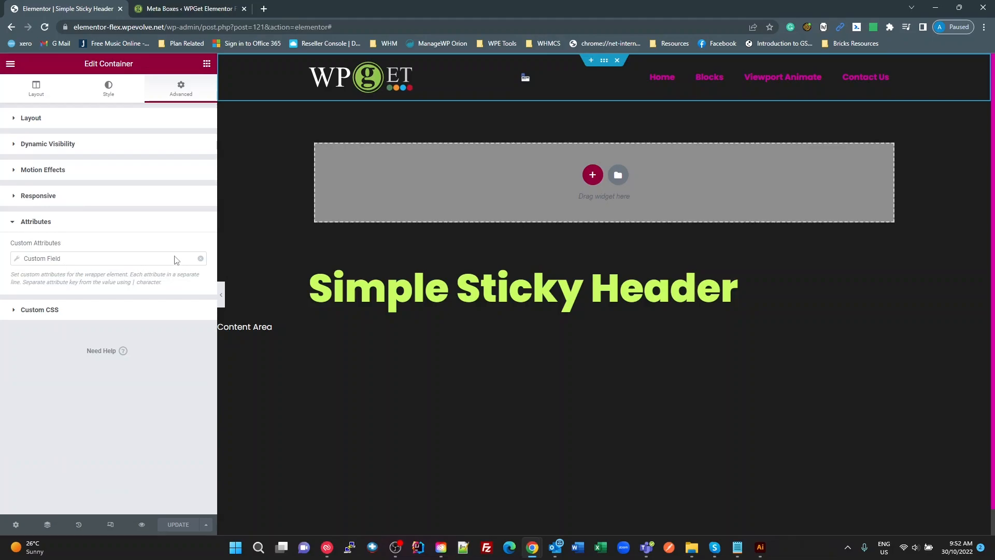
click(85, 259)
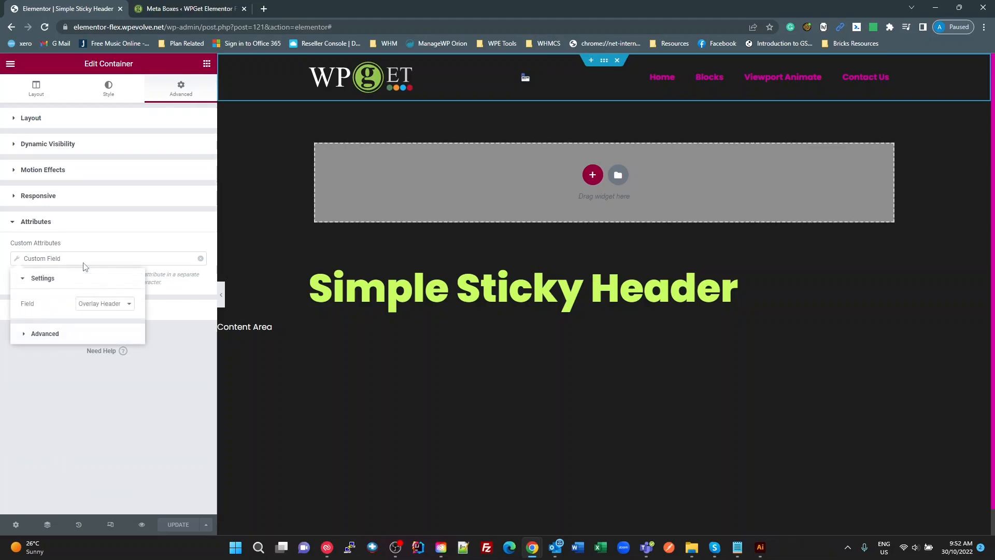
click(104, 306)
Check the title and Overlay Header field of the Custom Page Attributes meta box, and return to the header template.
click(189, 9)
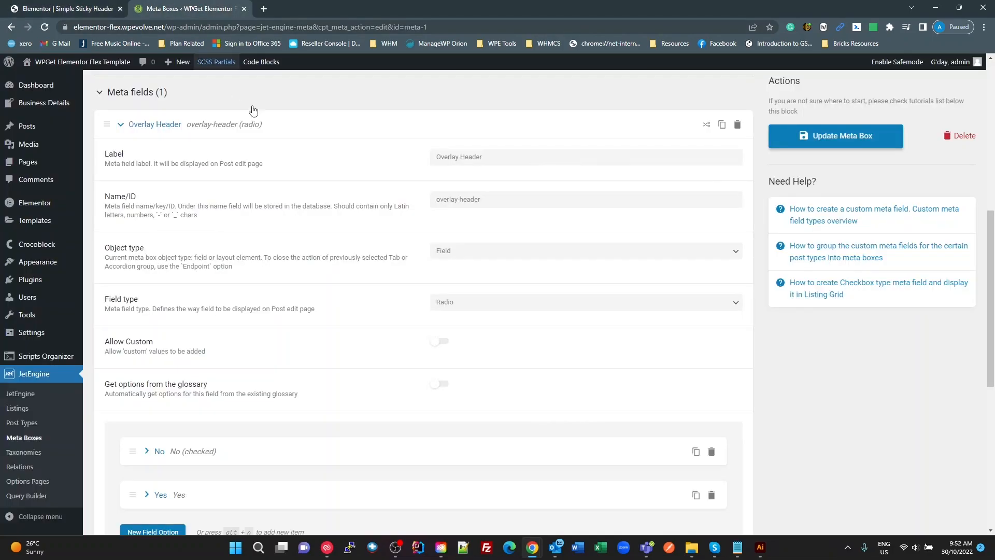
scroll(320, 251, up, 4)
scroll(311, 253, up, 4)
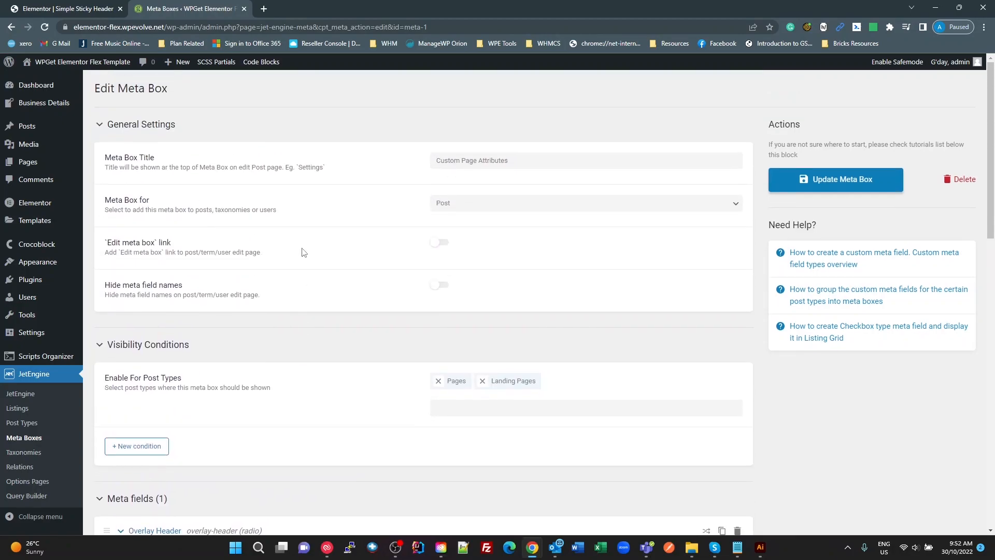
scroll(351, 358, down, 5)
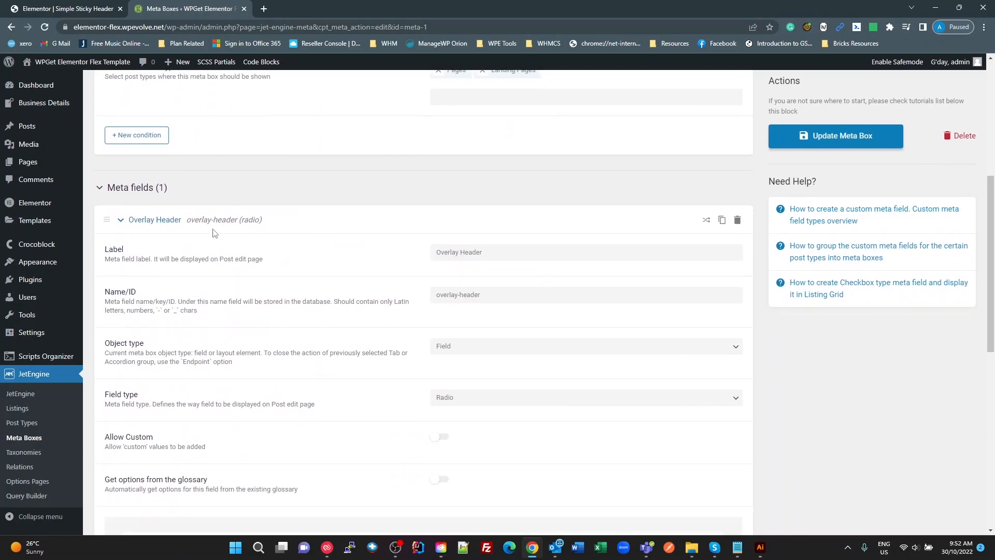
click(246, 219)
click(83, 8)
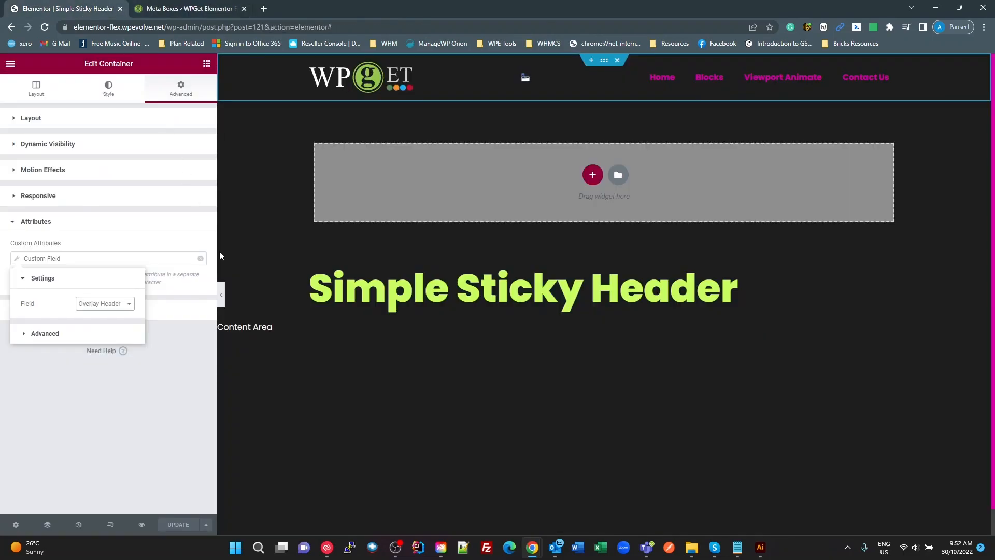
Examine the dynamic tag's field choices and copy its fallback text data-overlay-header|No.
click(94, 304)
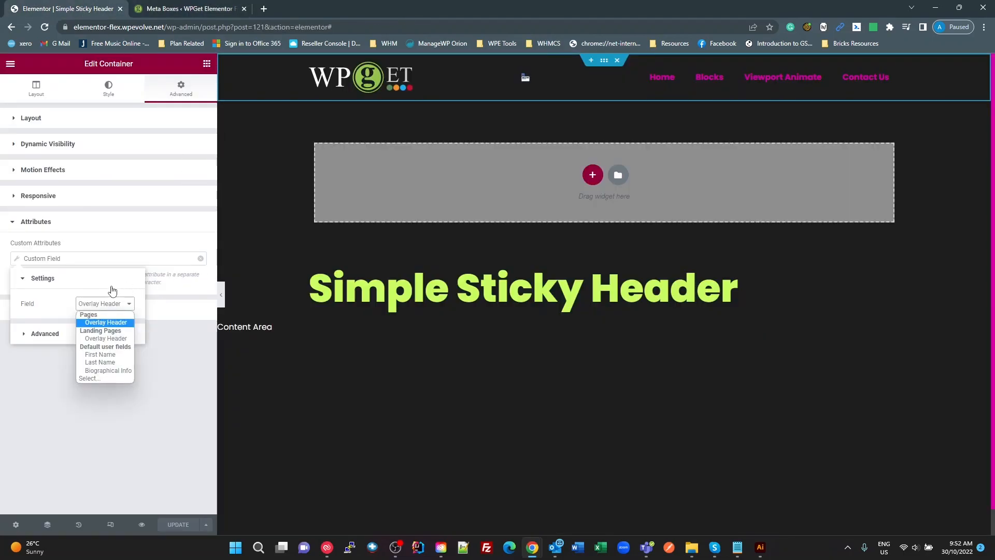
click(43, 334)
click(110, 373)
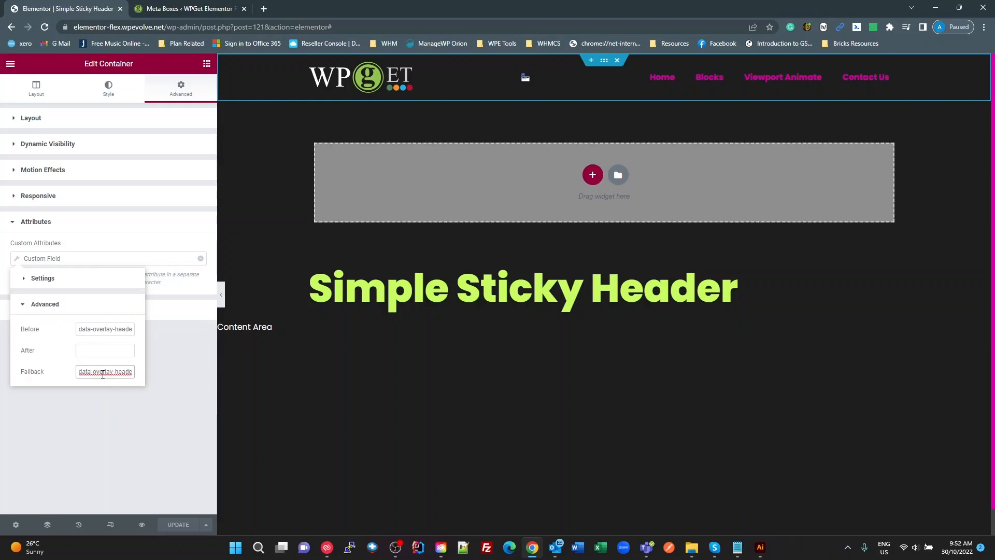
key(ctrl+a)
click(142, 405)
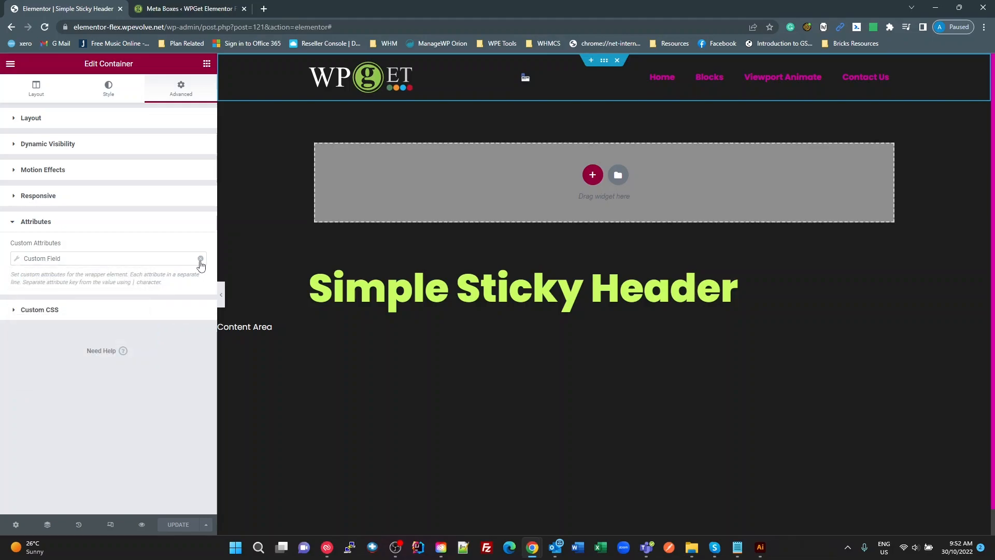
Remove the dynamic tag from the container's custom attributes and add a JetEngine Custom Field tag using the Pages Overlay Header field.
click(200, 259)
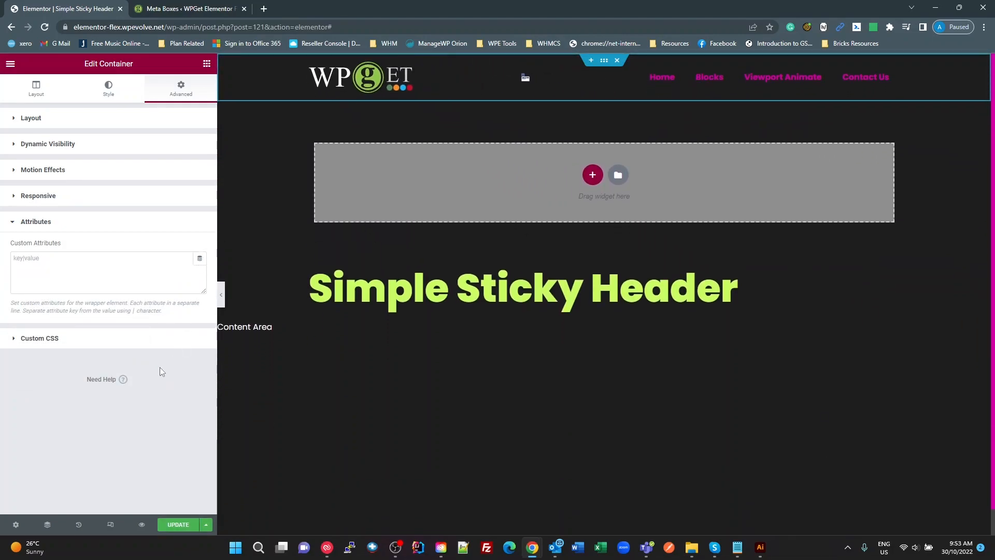
click(200, 258)
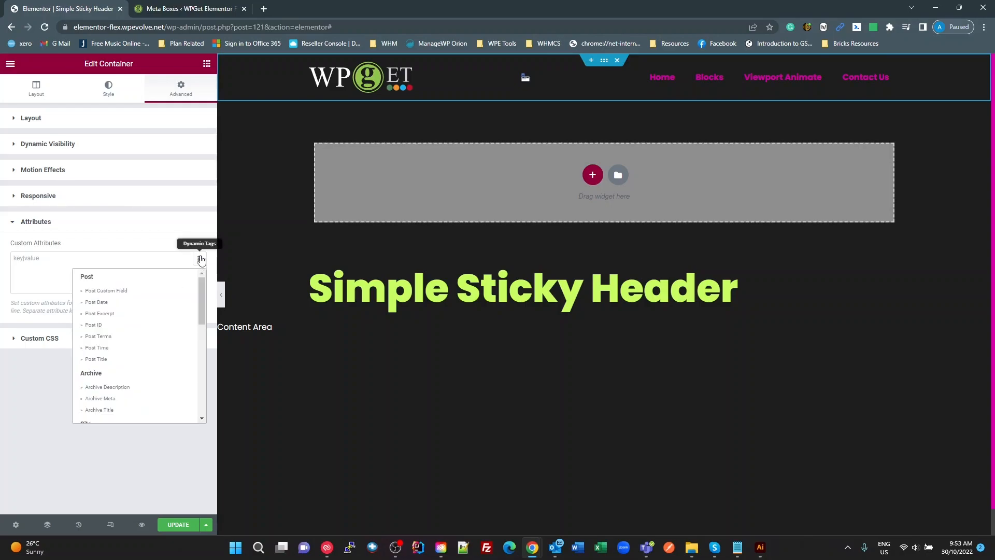
scroll(166, 322, down, 5)
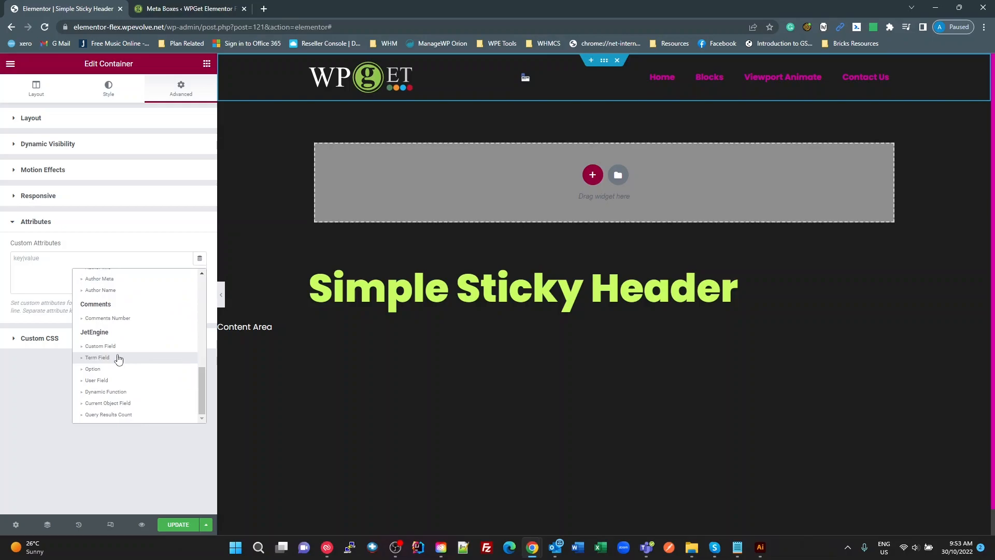
click(106, 346)
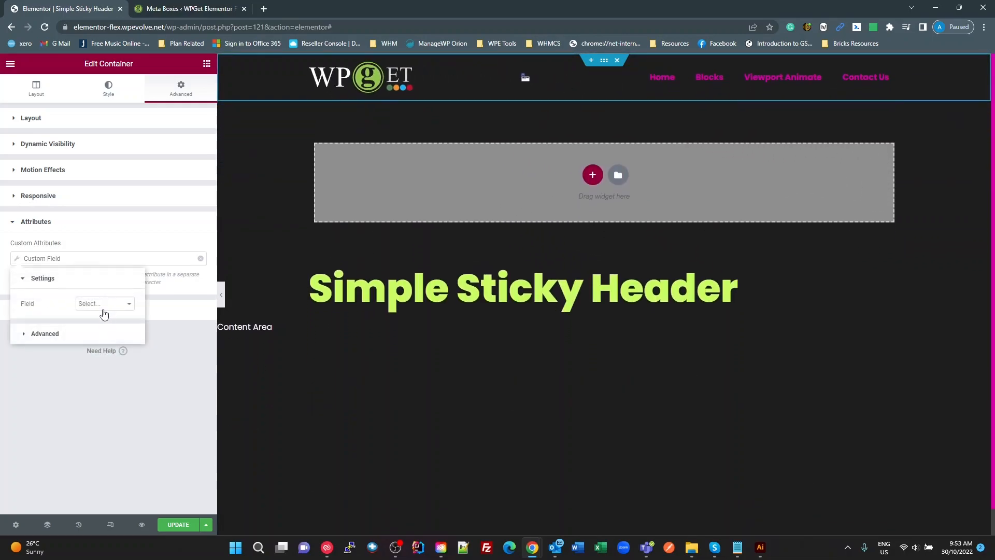
click(107, 303)
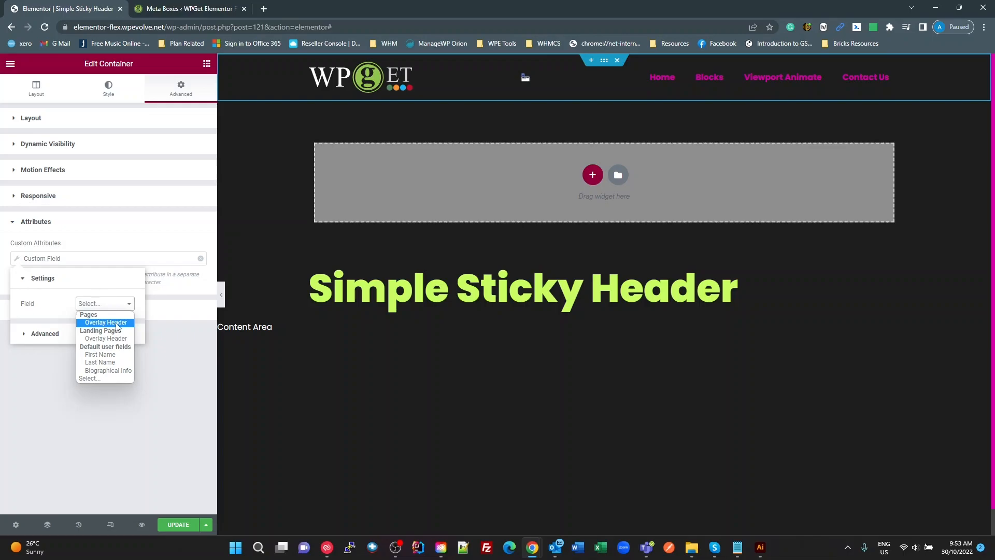
click(117, 324)
Set the dynamic tag's Before text to data-overlay-header|.
click(95, 333)
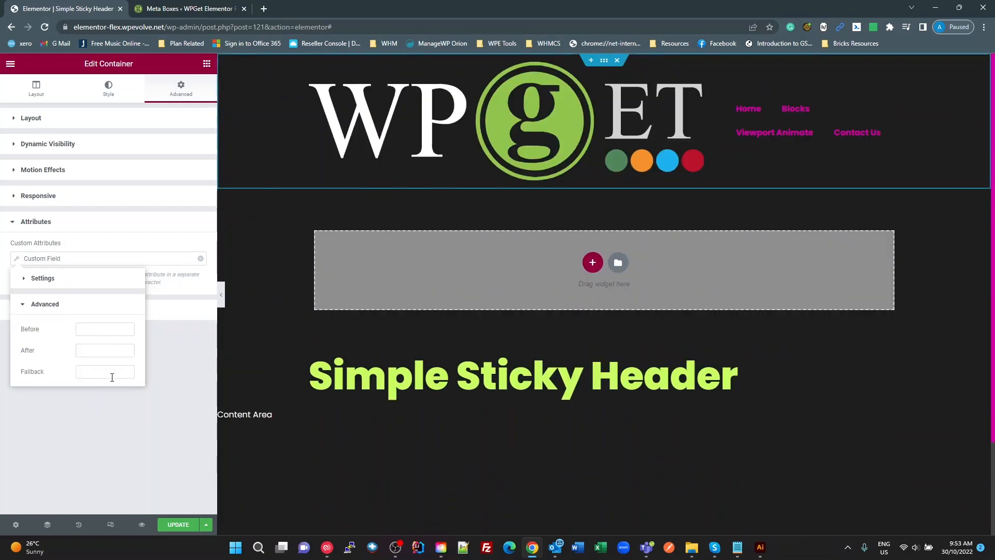
click(86, 328)
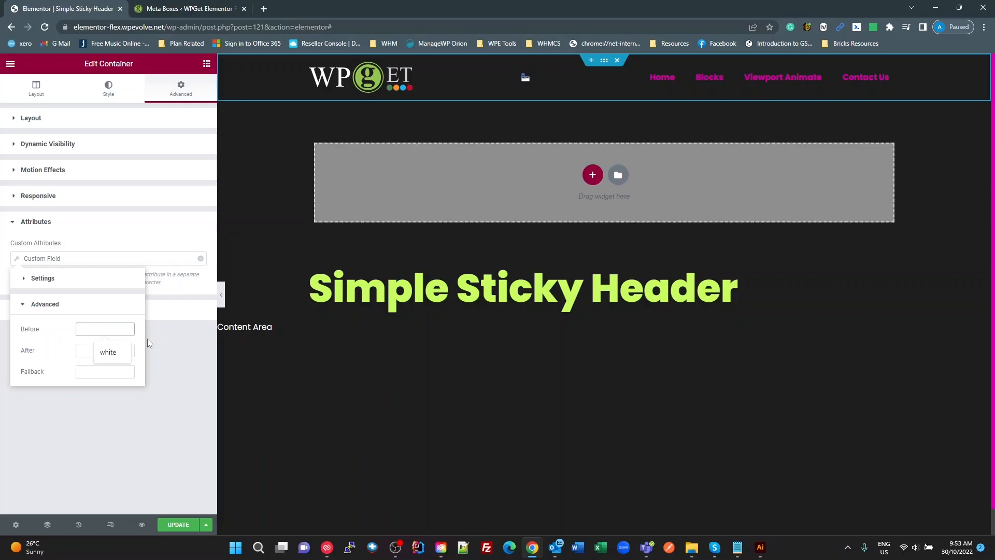
key(ctrl+v)
key(BackSpace)
key(BackSpace)
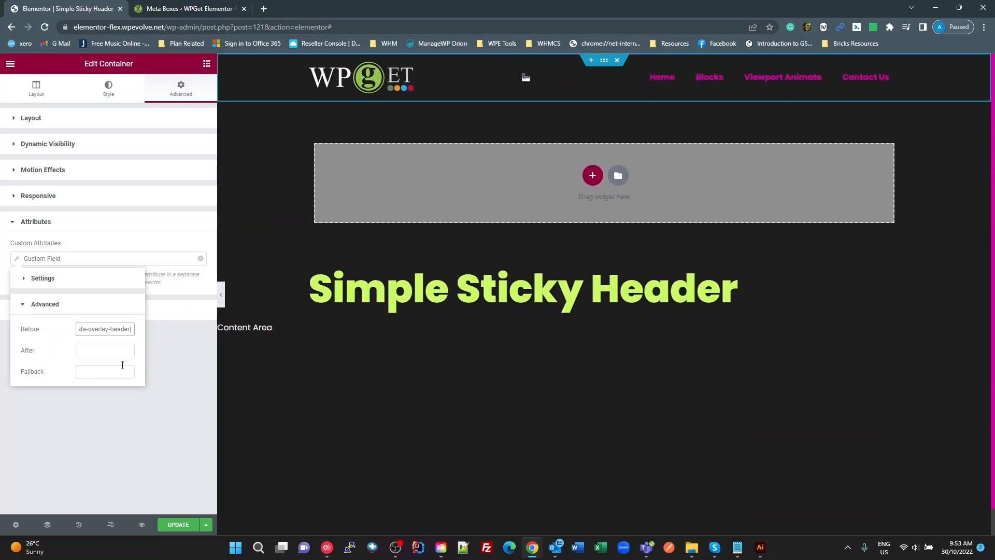
Enlarge the editor view and examine the attribute name and trailing separator in the Before text.
key(ctrl+plus)
key(ctrl+plus)
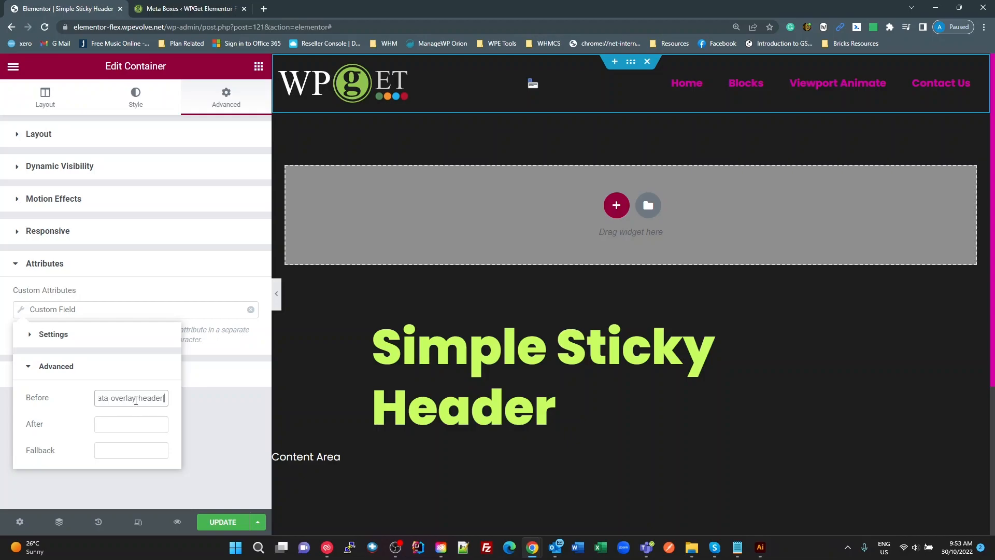
click(163, 398)
drag(163, 398, 80, 411)
drag(151, 397, 171, 401)
click(166, 398)
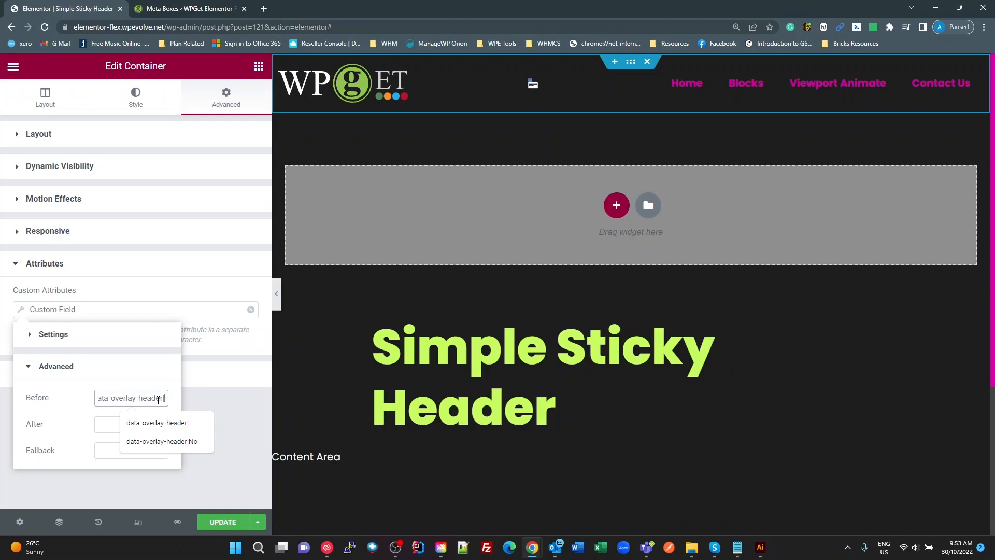
Set the dynamic tag's Fallback to data-overlay-header|No and review the entered text.
click(106, 454)
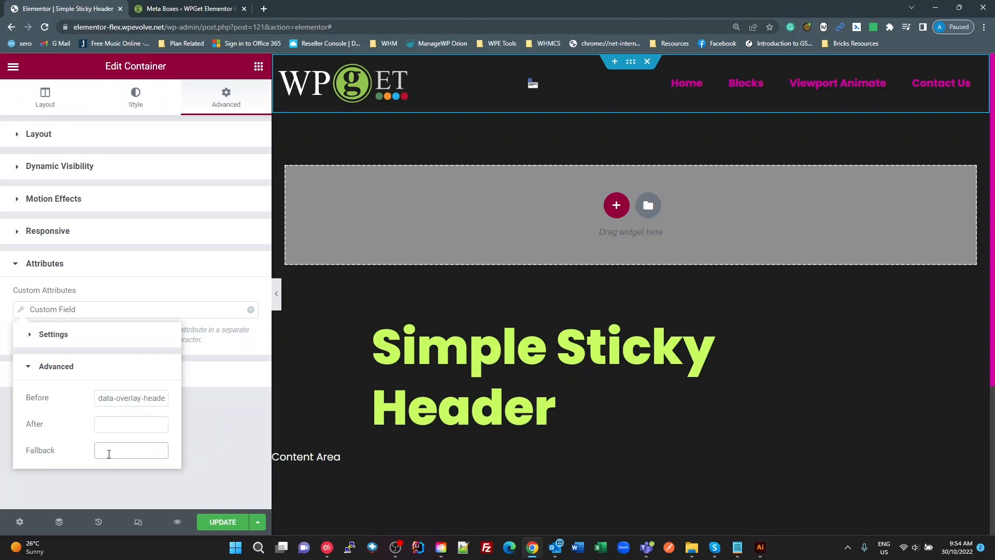
text(data-overlay-header|No)
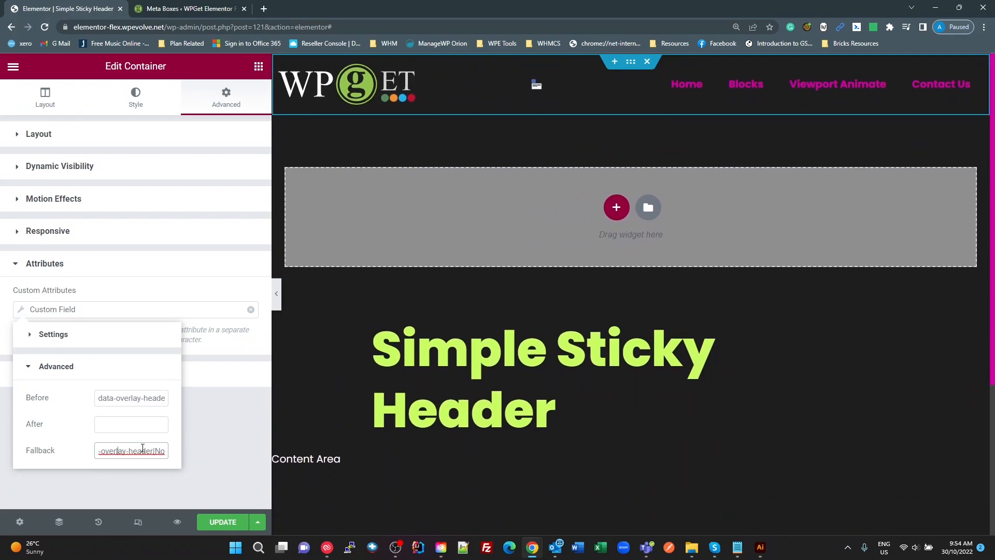
drag(154, 453, 59, 456)
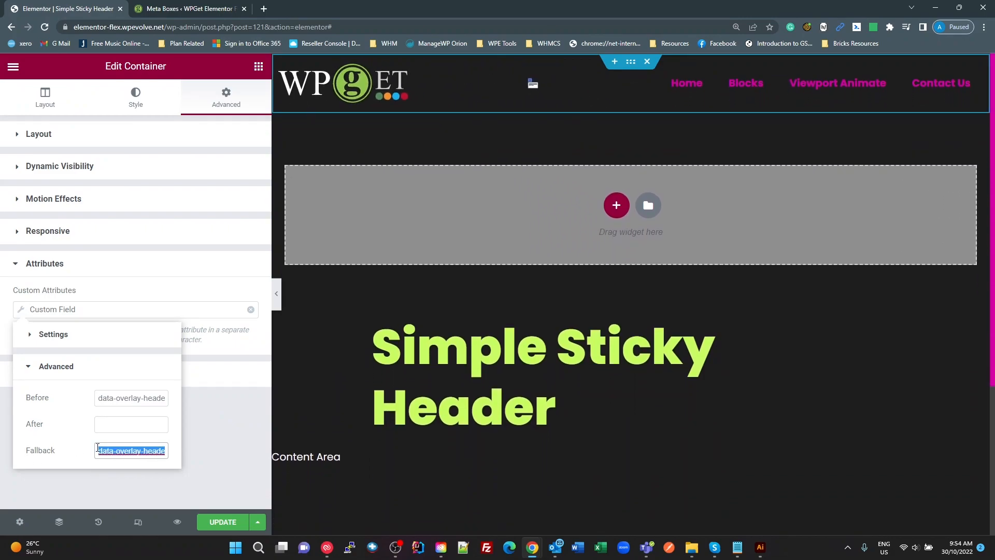
click(149, 451)
drag(154, 451, 174, 429)
click(90, 314)
key(Right)
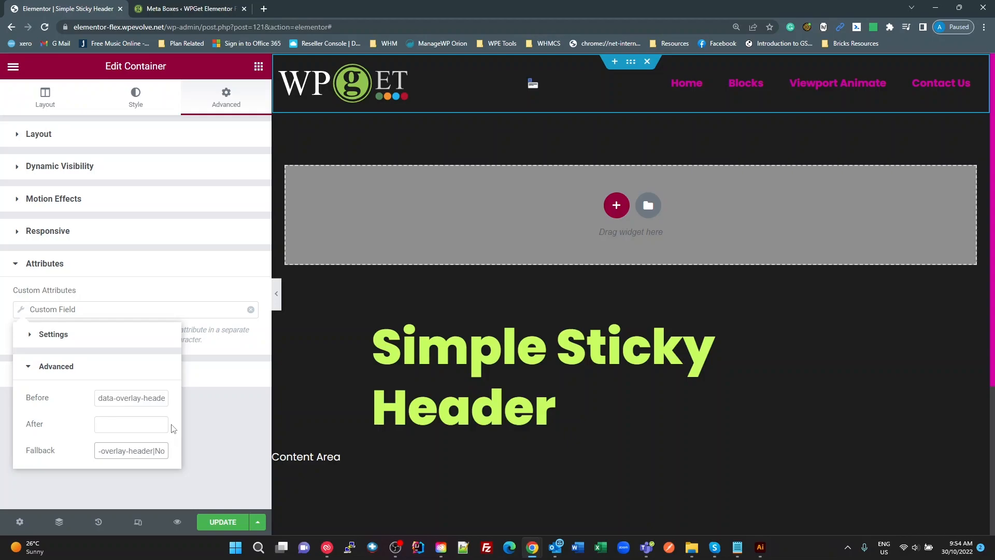
Recheck the Before text, close the dynamic tag settings and save the header template.
click(148, 404)
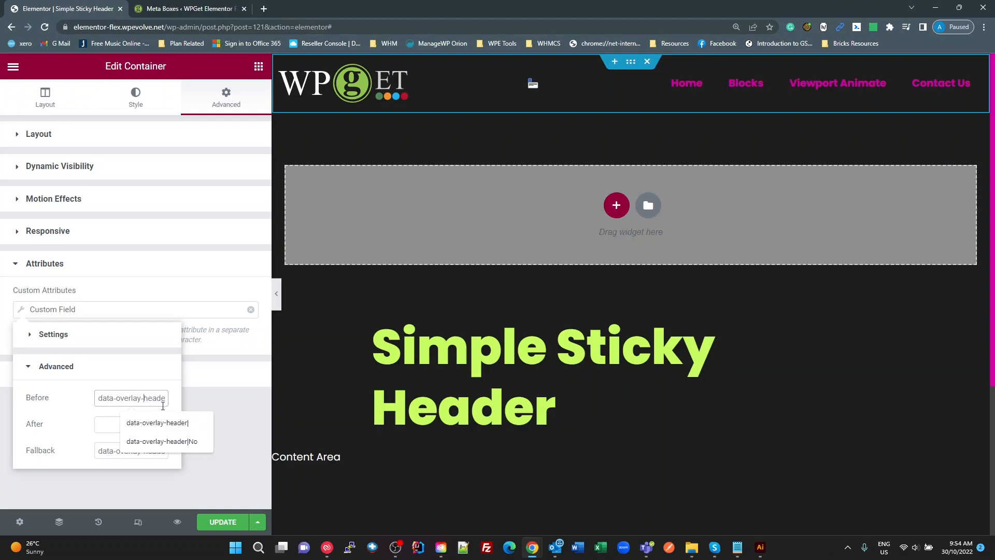
click(238, 440)
click(232, 523)
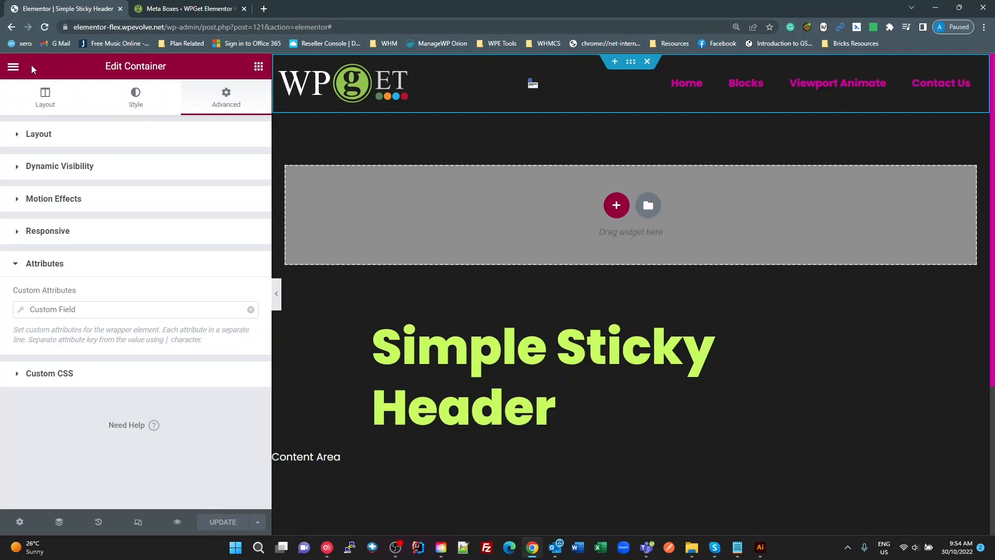
Leave the editor for the live home page, check its header while scrolling, and open the browser's developer tools.
click(14, 66)
click(89, 284)
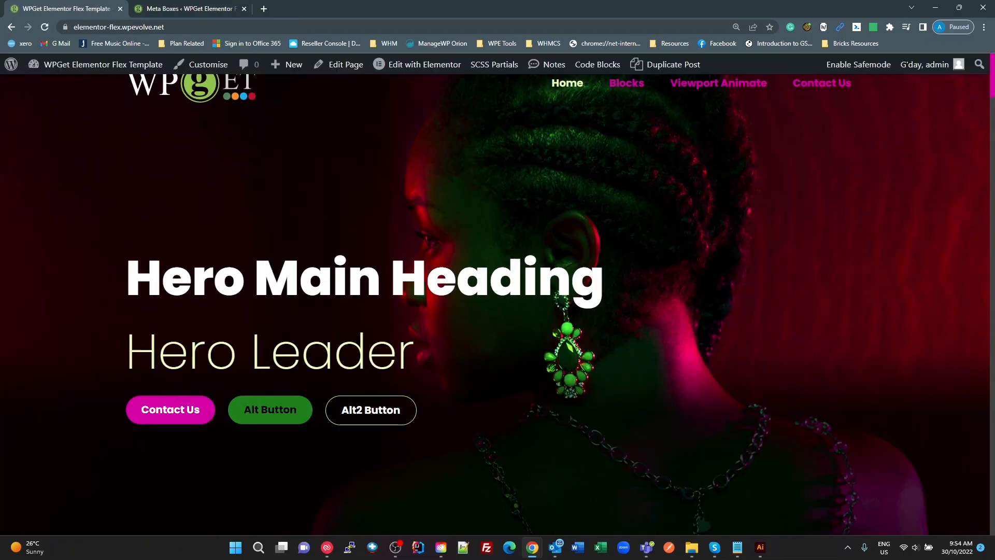
scroll(492, 262, down, 5)
scroll(509, 322, up, 5)
key(F12)
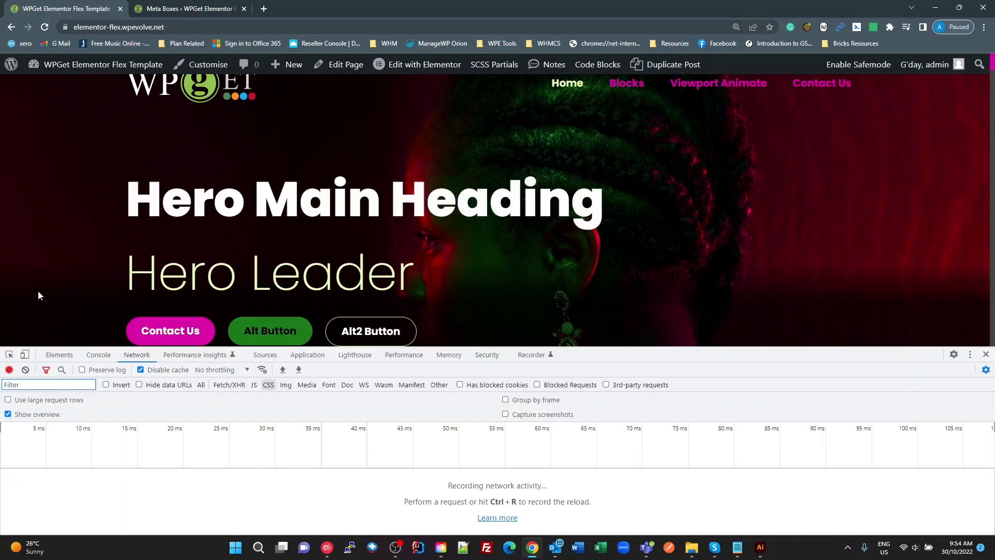
Inspect the home page's main header element, enlarge the code view and highlight its data-overlay-header attribute.
click(9, 354)
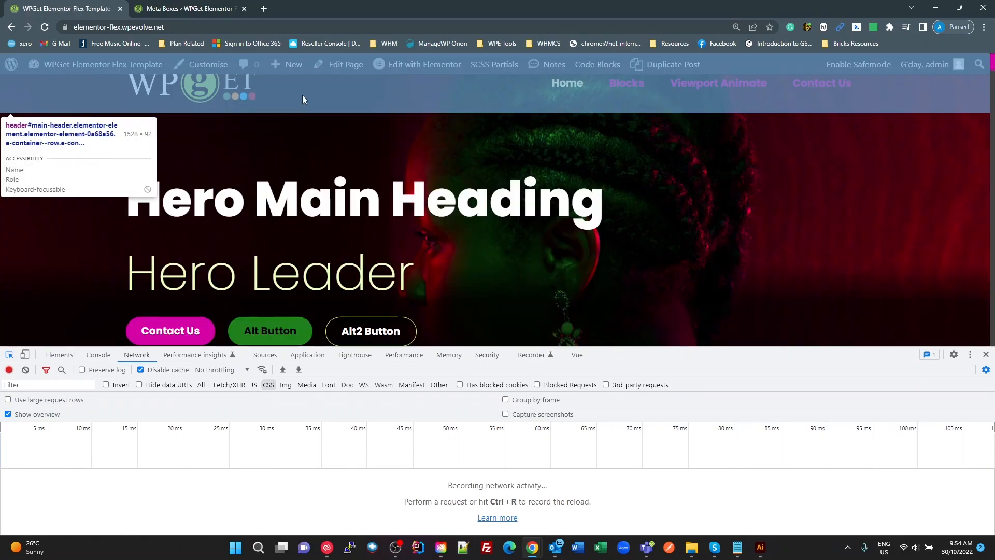
click(303, 95)
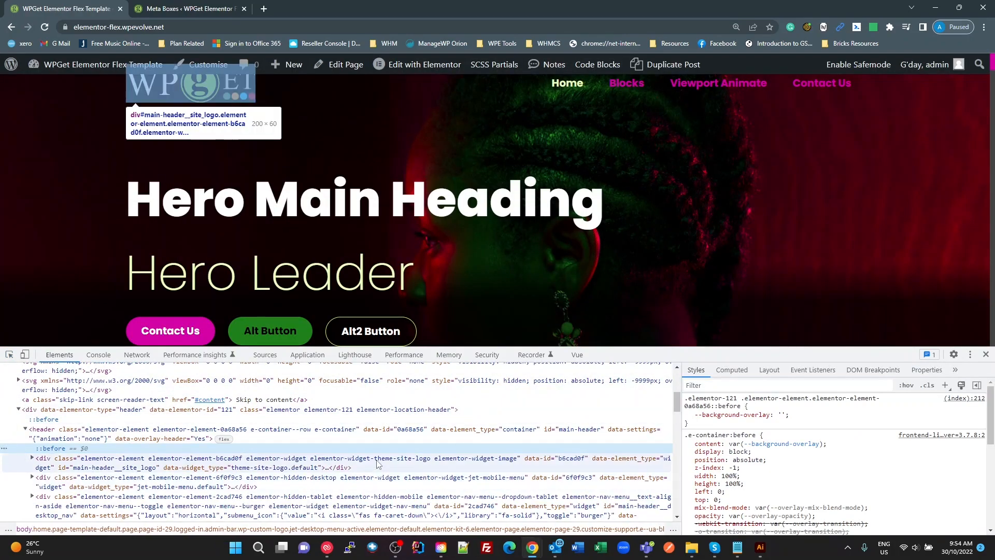
key(ctrl+plus)
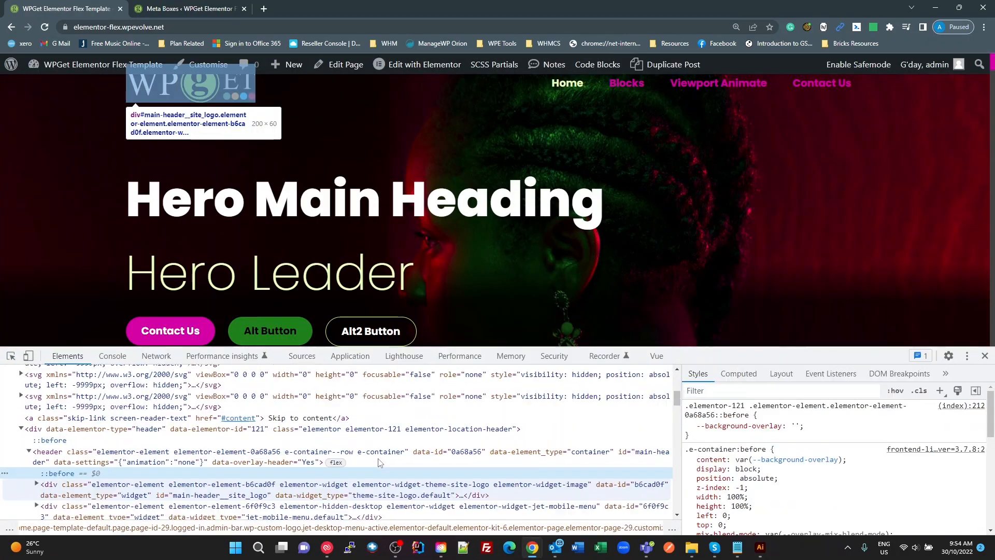
click(162, 458)
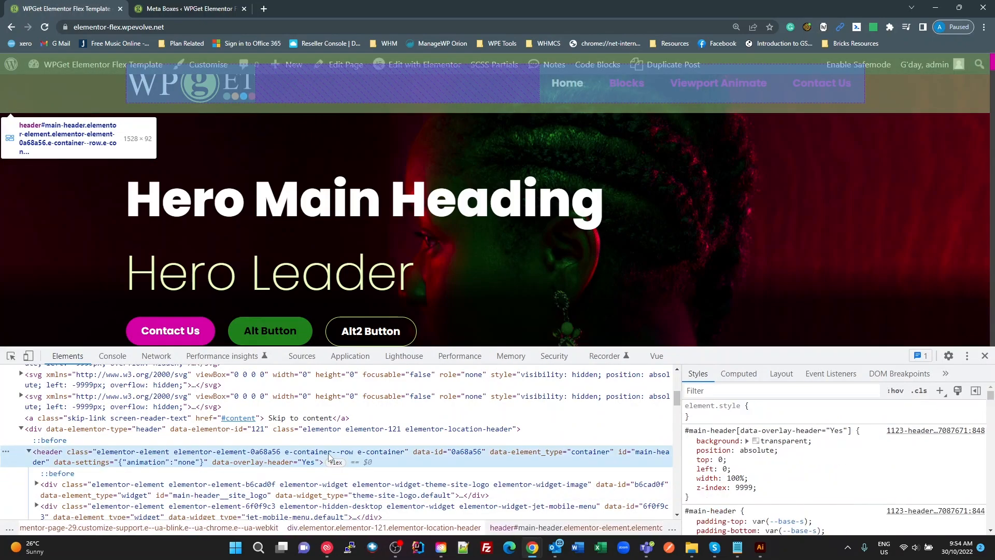
double_click(241, 467)
click(224, 464)
drag(213, 468, 321, 468)
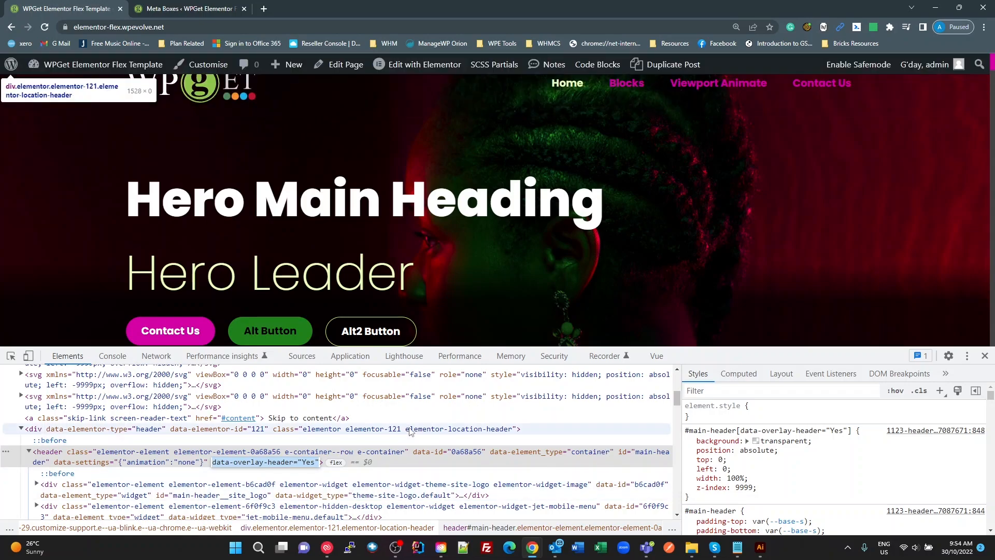
Set the Home page's Overlay Header attribute to No, update the page and view it live.
click(343, 67)
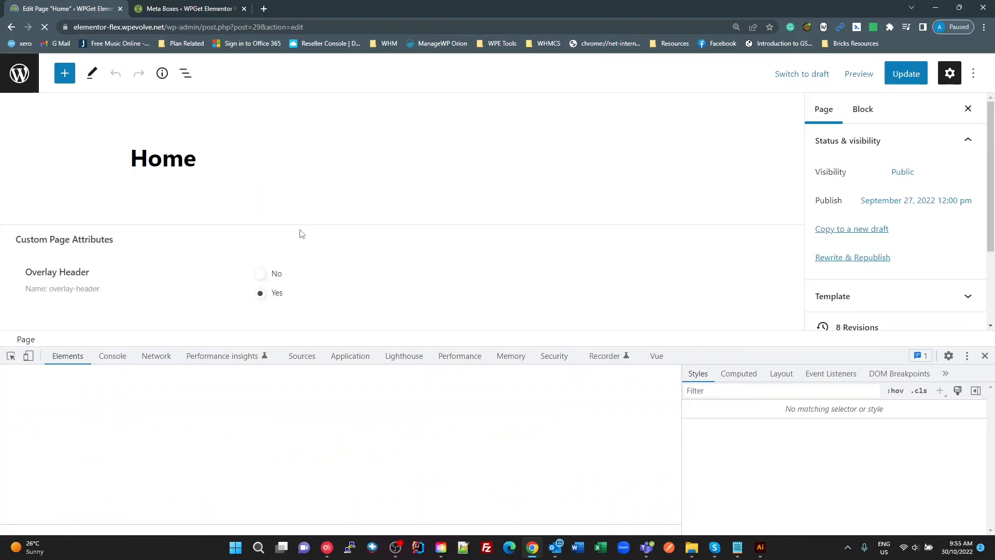
scroll(283, 280, down, 5)
click(270, 274)
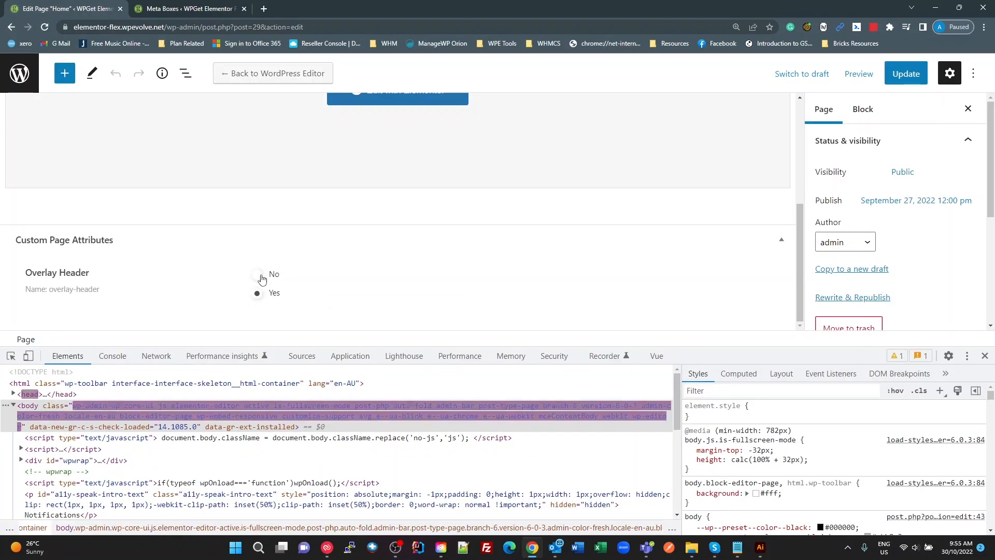
click(904, 77)
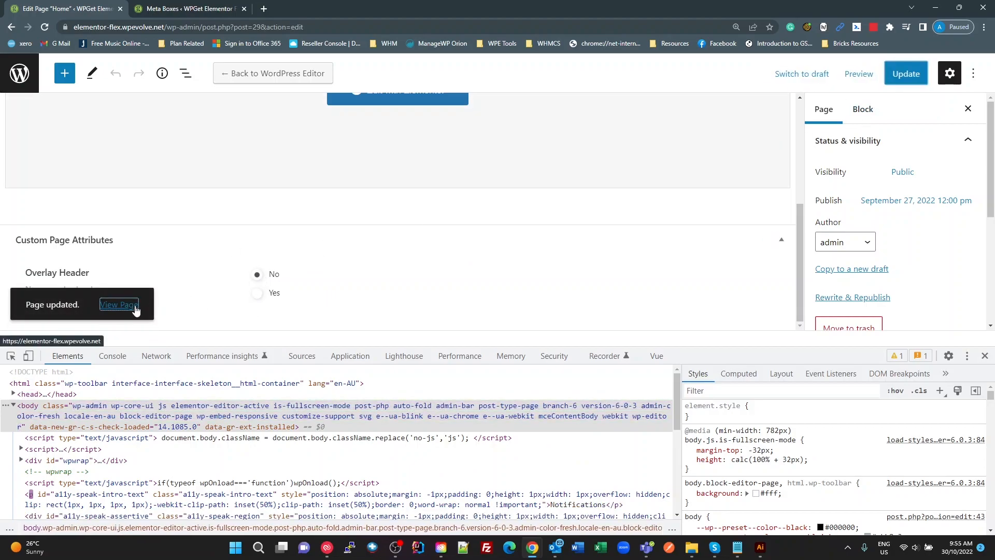
click(119, 304)
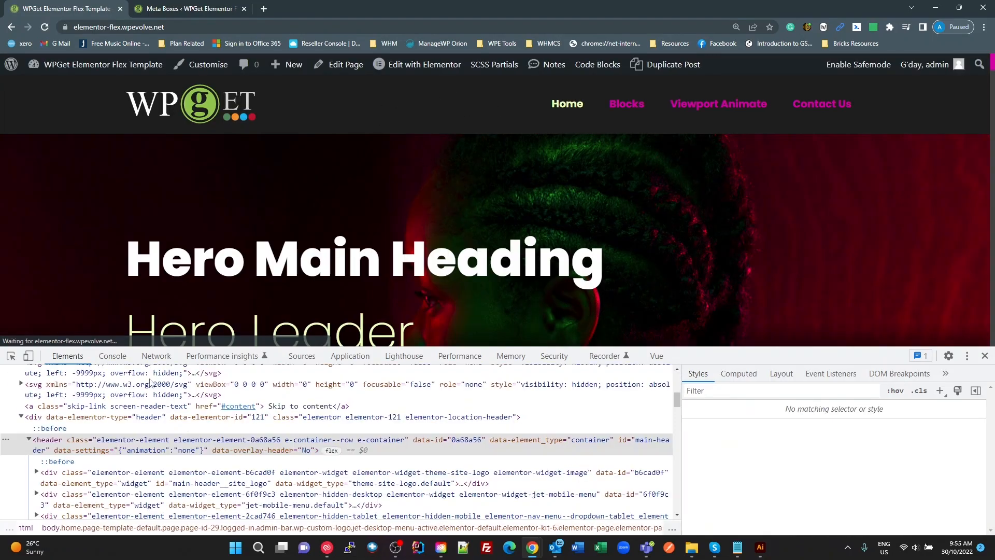
Examine the data-overlay-header attribute in the header's markup and check the header while scrolling the live page.
double_click(259, 451)
click(303, 451)
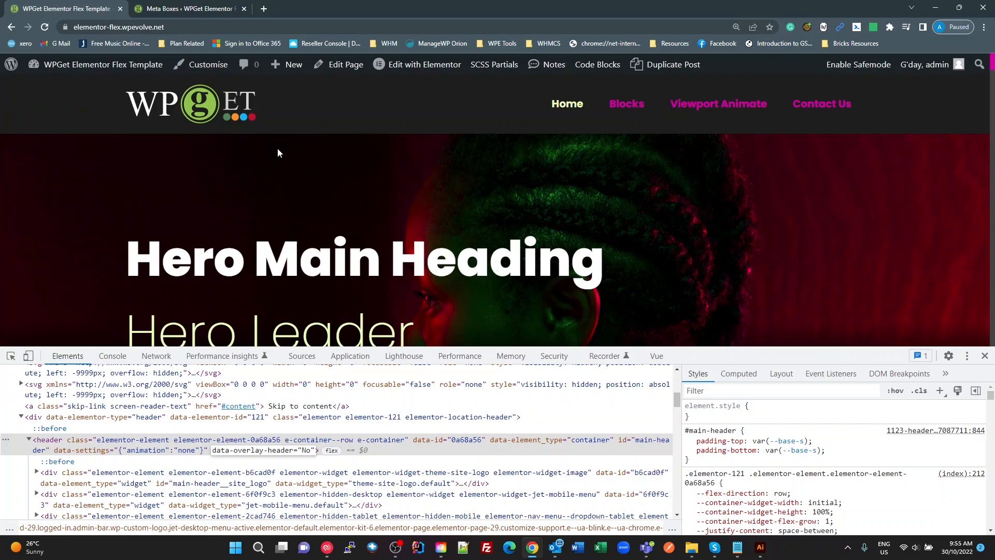
scroll(311, 155, down, 4)
scroll(351, 149, up, 4)
Go to the site dashboard and open the Layout SCSS partial from Scripts Organizer.
click(145, 71)
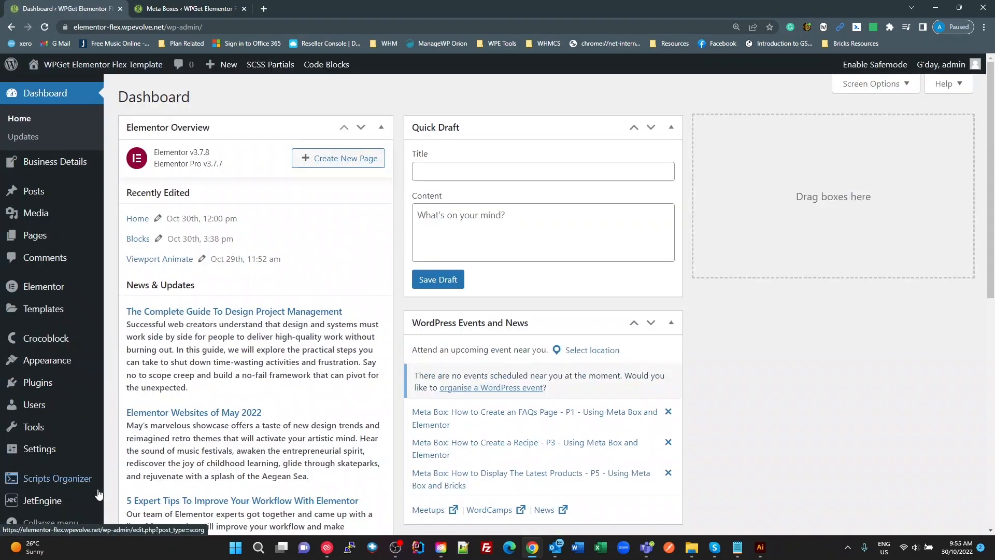
click(77, 478)
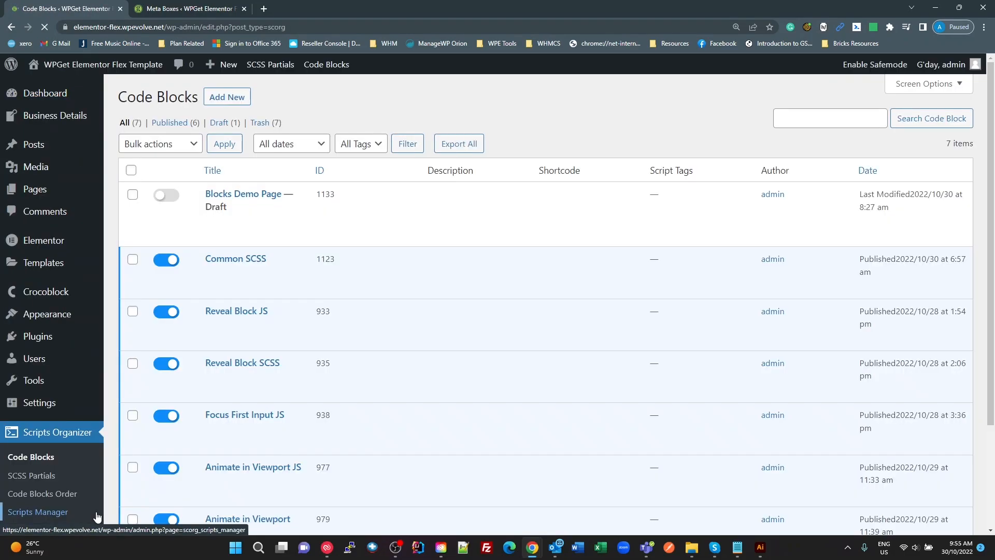
scroll(260, 386, down, 3)
mouse_move(260, 386)
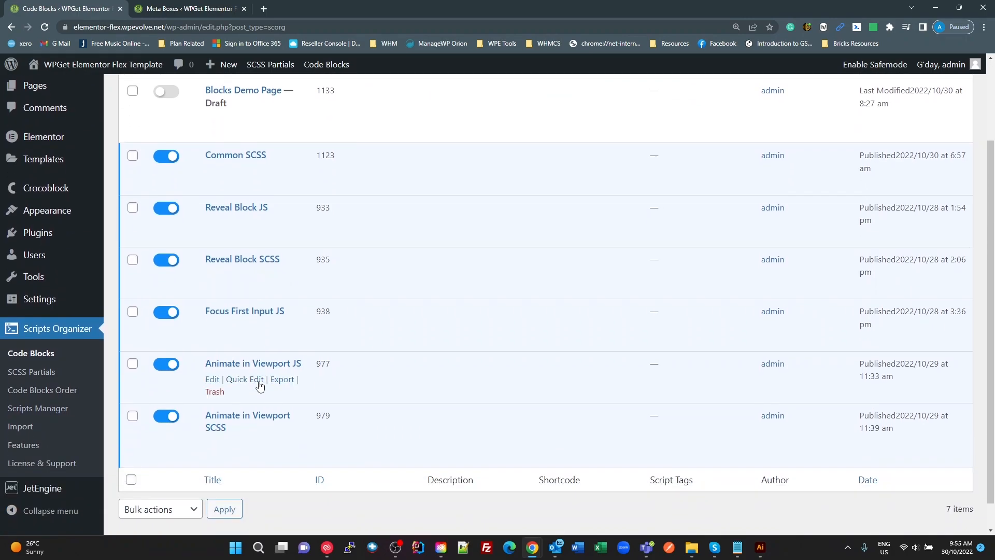
click(33, 372)
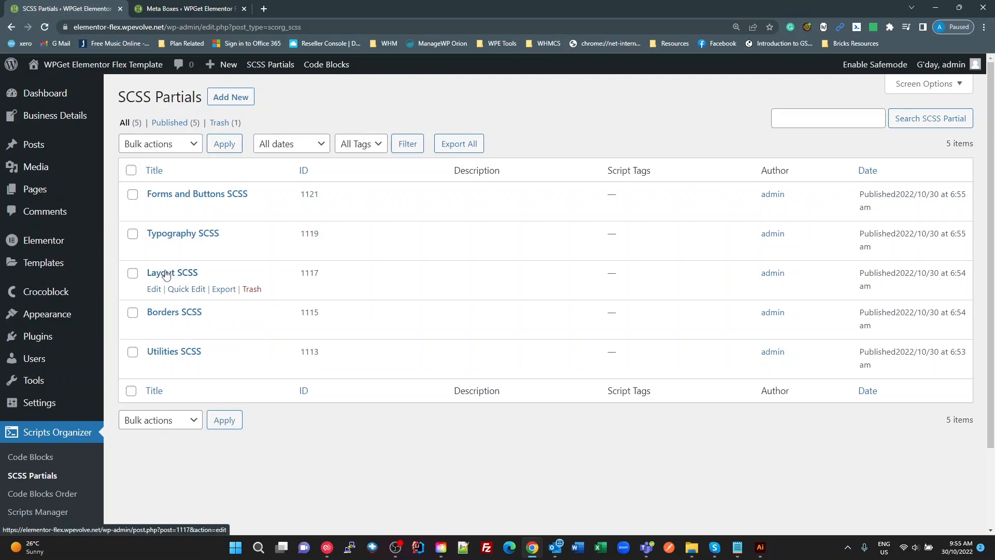
click(164, 274)
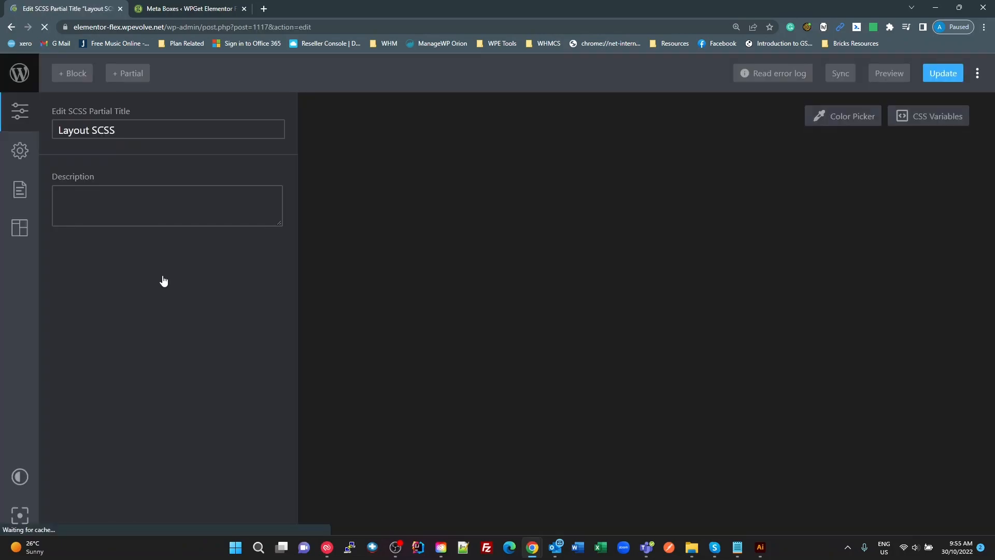
scroll(419, 325, down, 3)
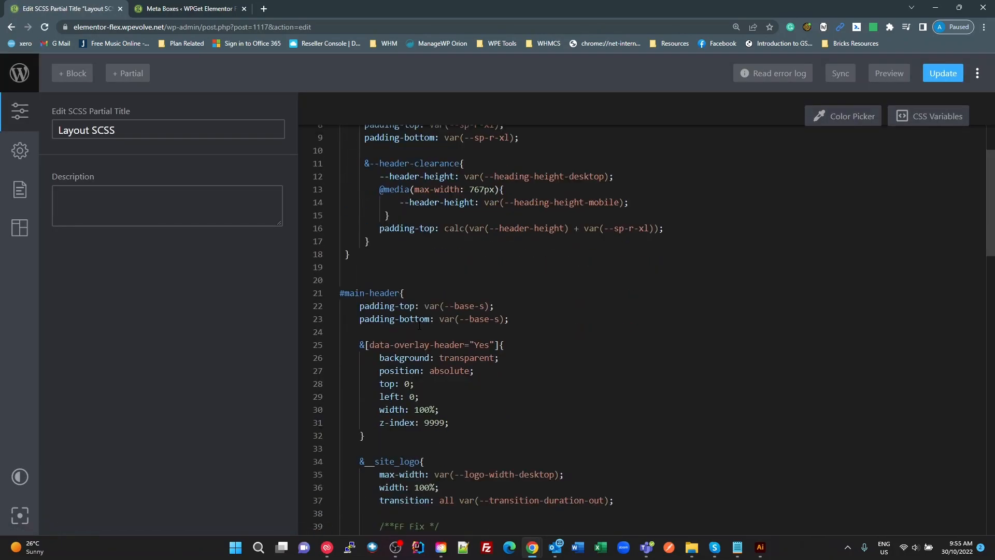
Examine the #main-header rule in the Layout SCSS code, including its padding declarations and ID selector.
scroll(417, 327, down, 1)
click(514, 307)
click(358, 198)
click(450, 210)
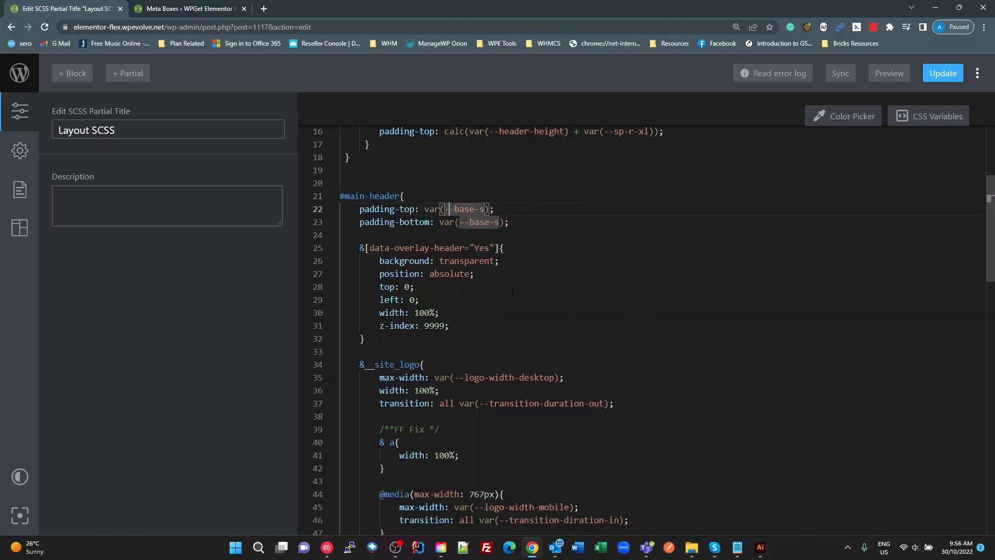
click(510, 248)
click(489, 261)
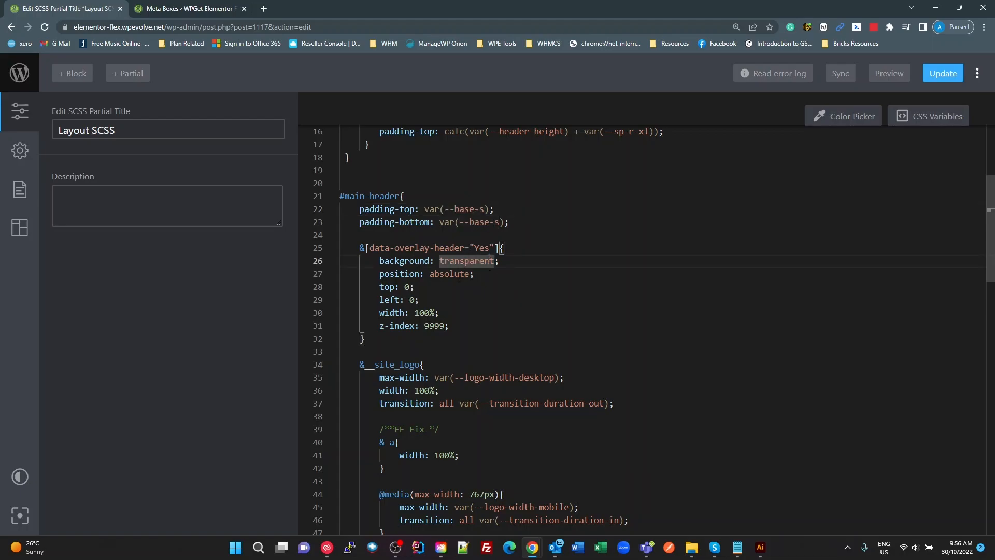
double_click(369, 196)
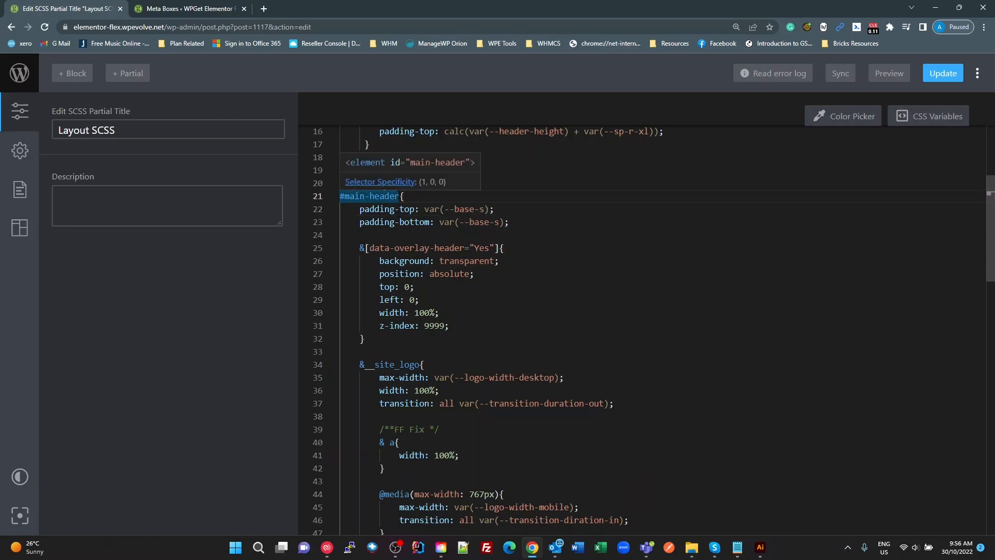
click(345, 196)
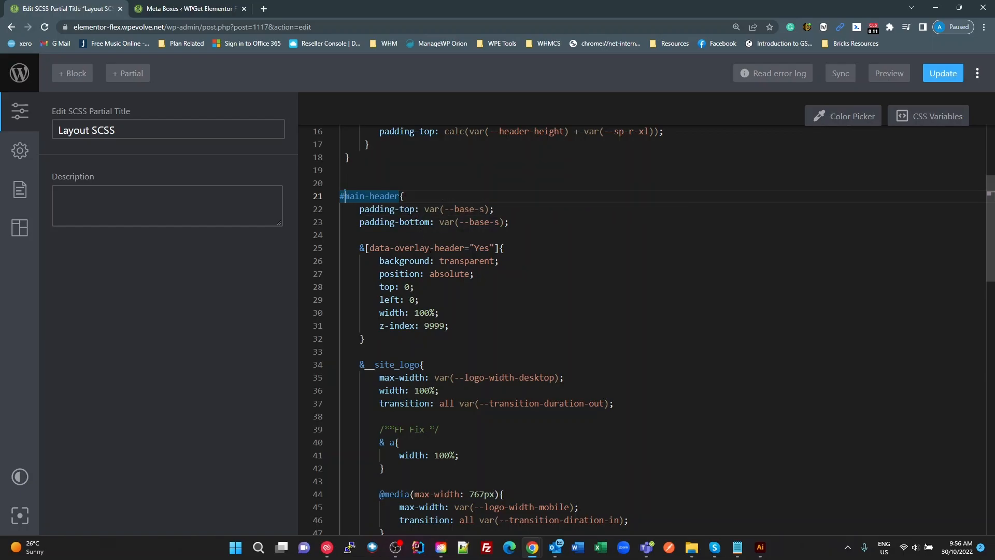
Examine the nested data-overlay-header="Yes" selector and its background, position and z-index declarations, highlighting the whole block.
click(369, 248)
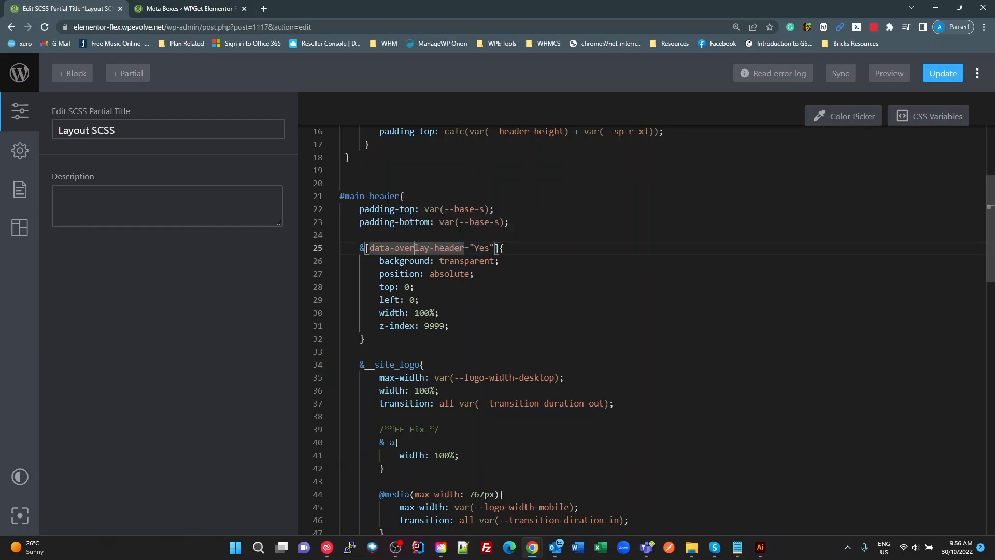
click(415, 248)
drag(360, 247, 515, 252)
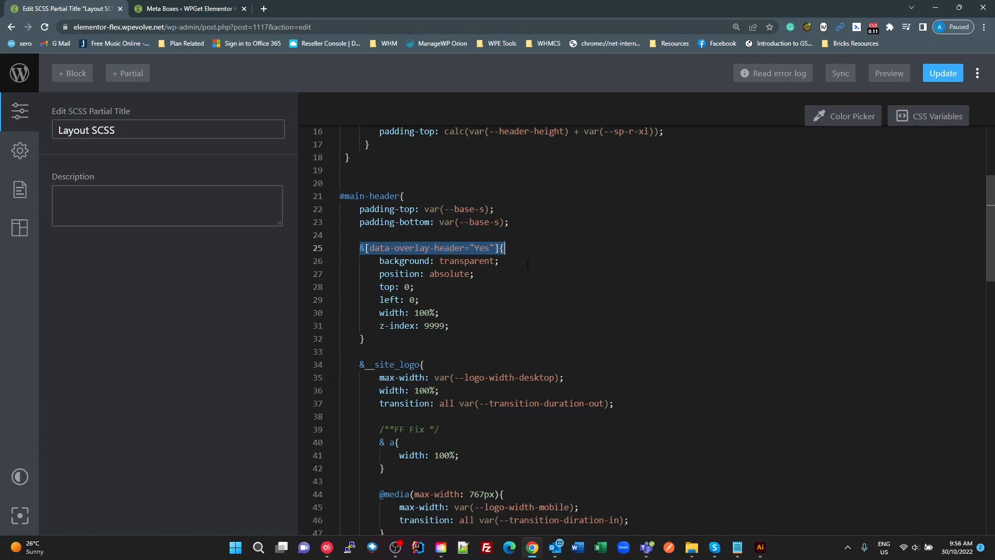
click(476, 262)
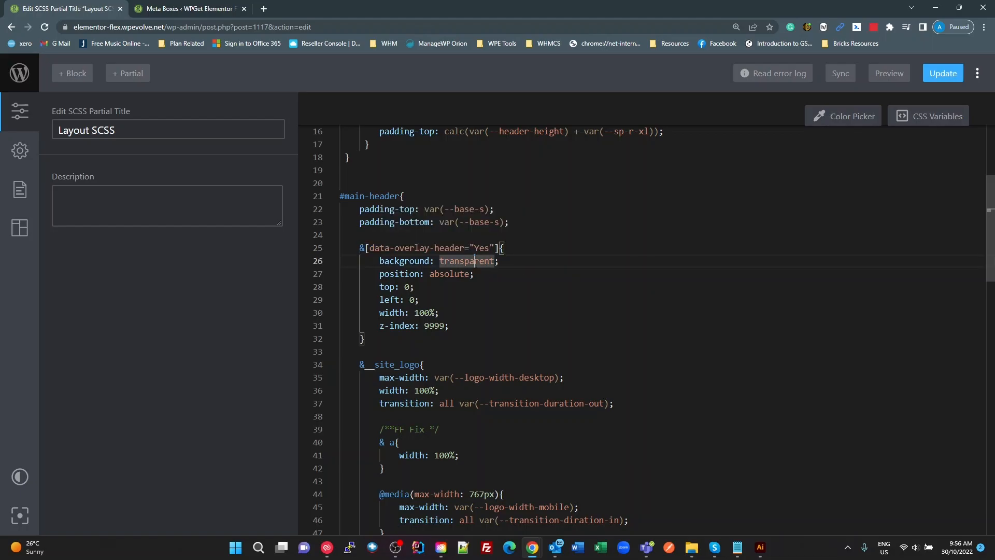
double_click(444, 274)
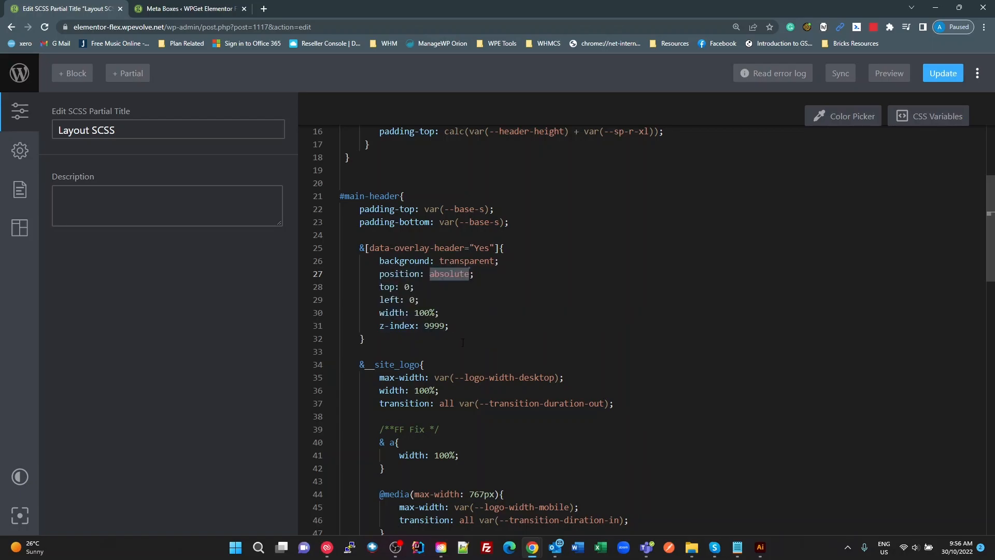
click(429, 325)
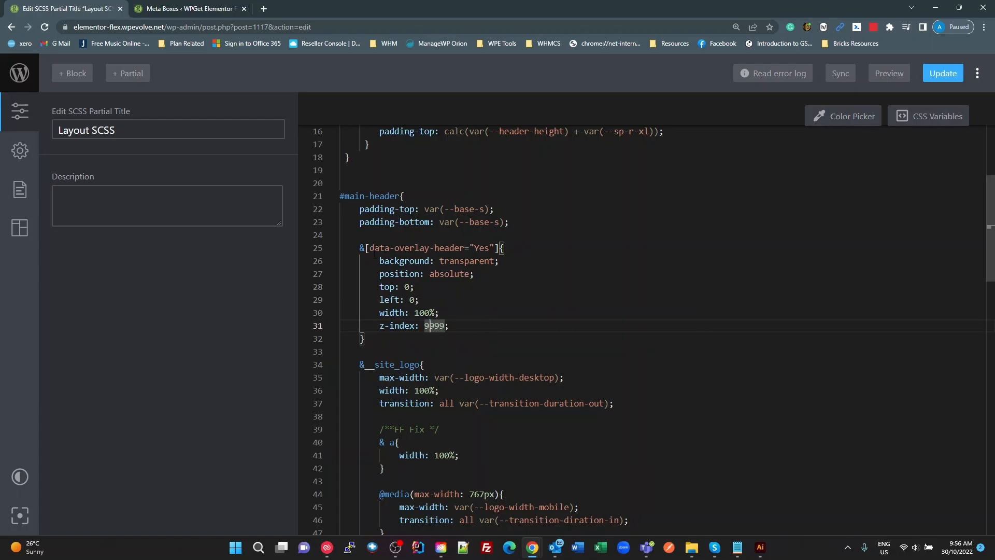
drag(344, 235, 446, 345)
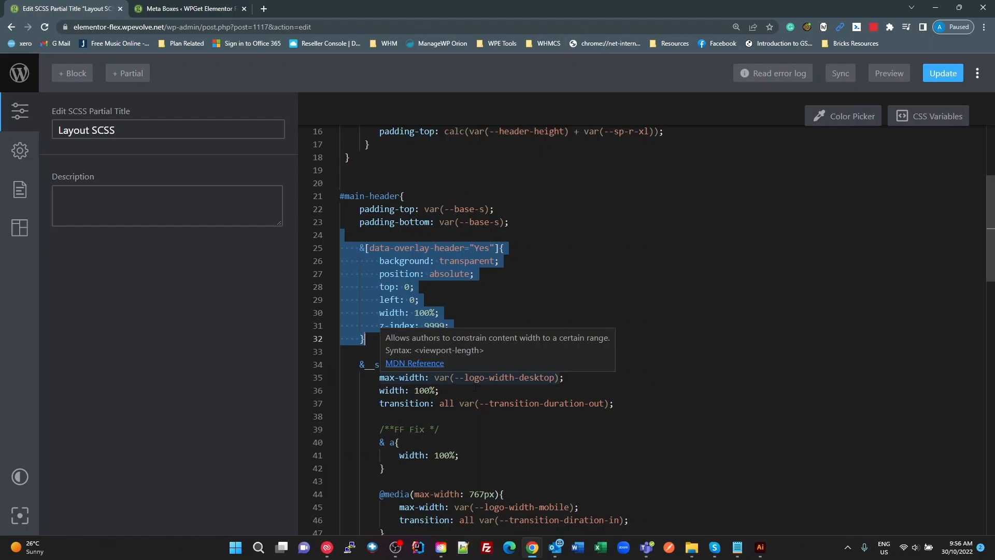
click(469, 274)
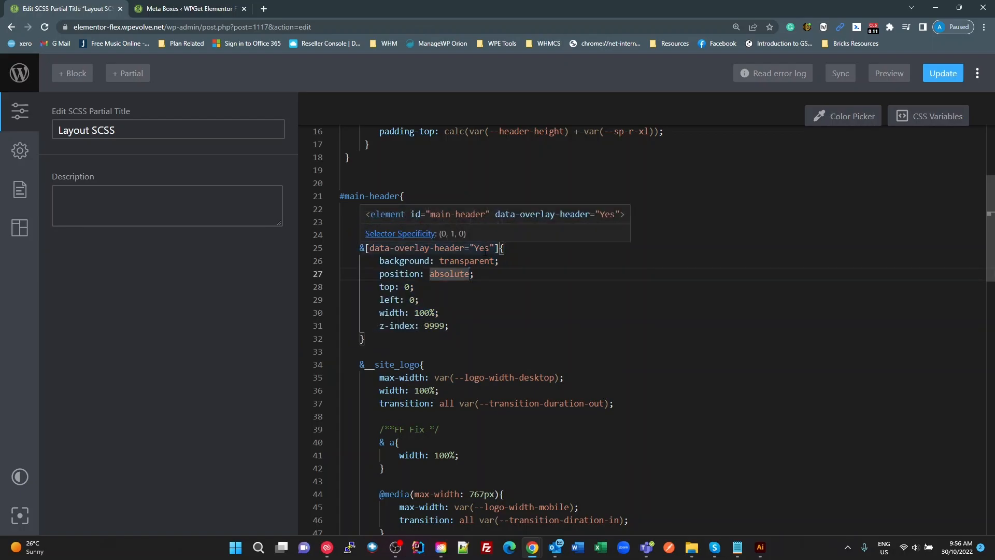